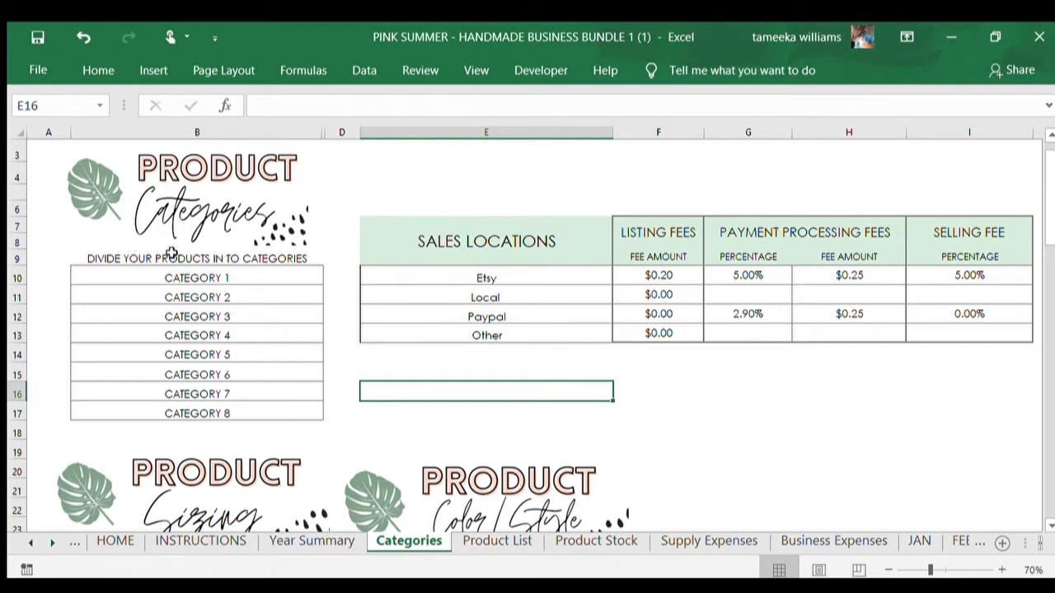
Rename the first product category on the Categories sheet as MUG.
left_click(165, 278)
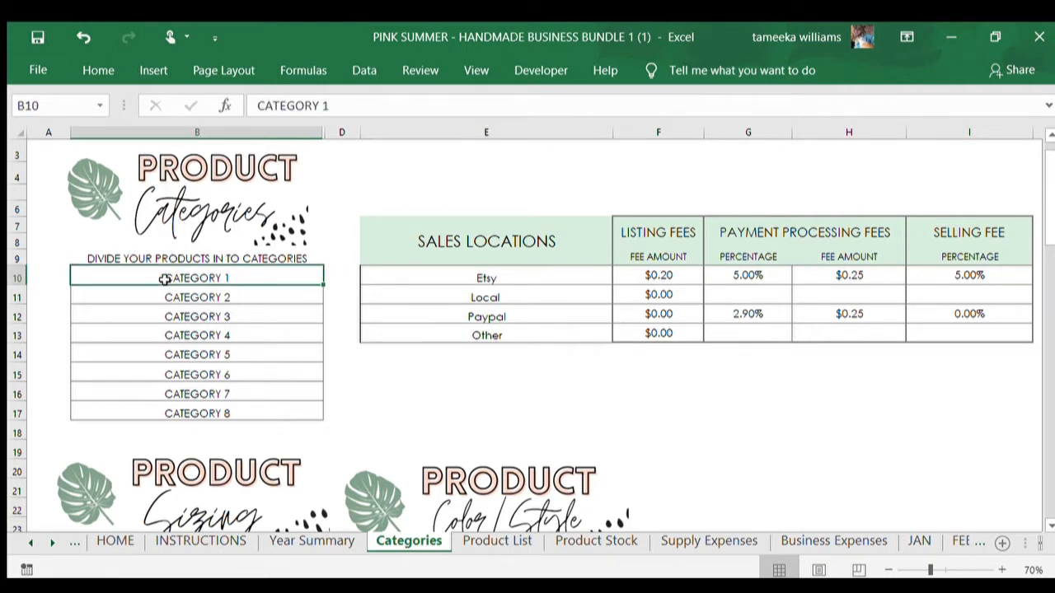
type("MUG")
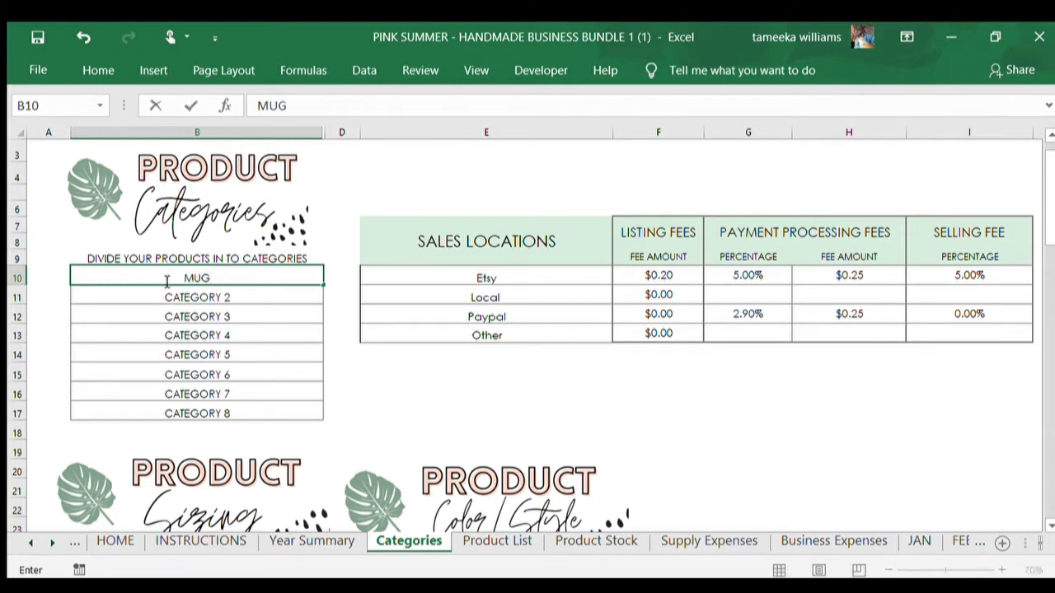
key("Return")
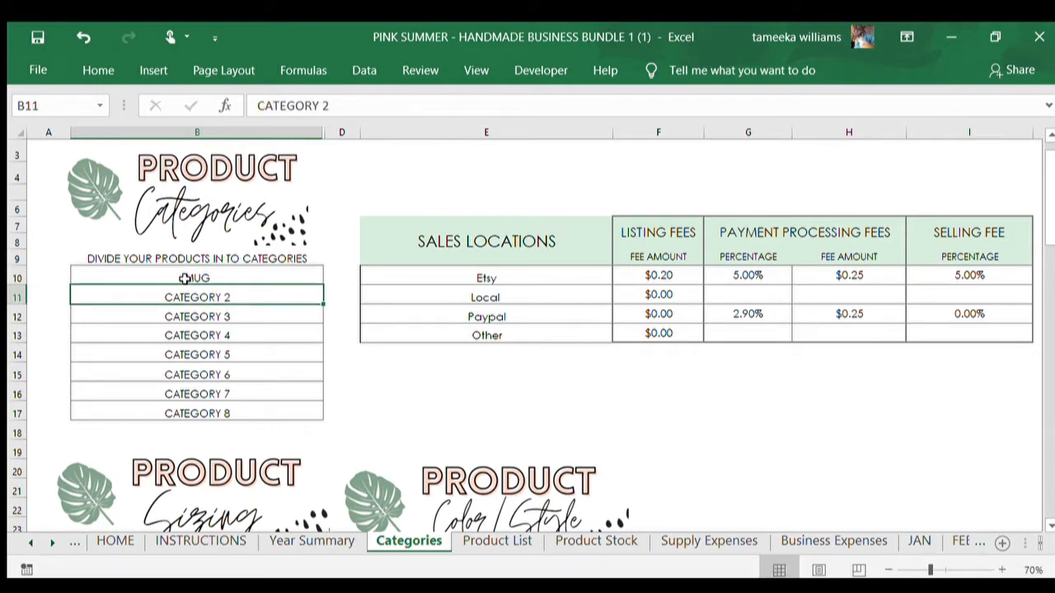
left_click(164, 275)
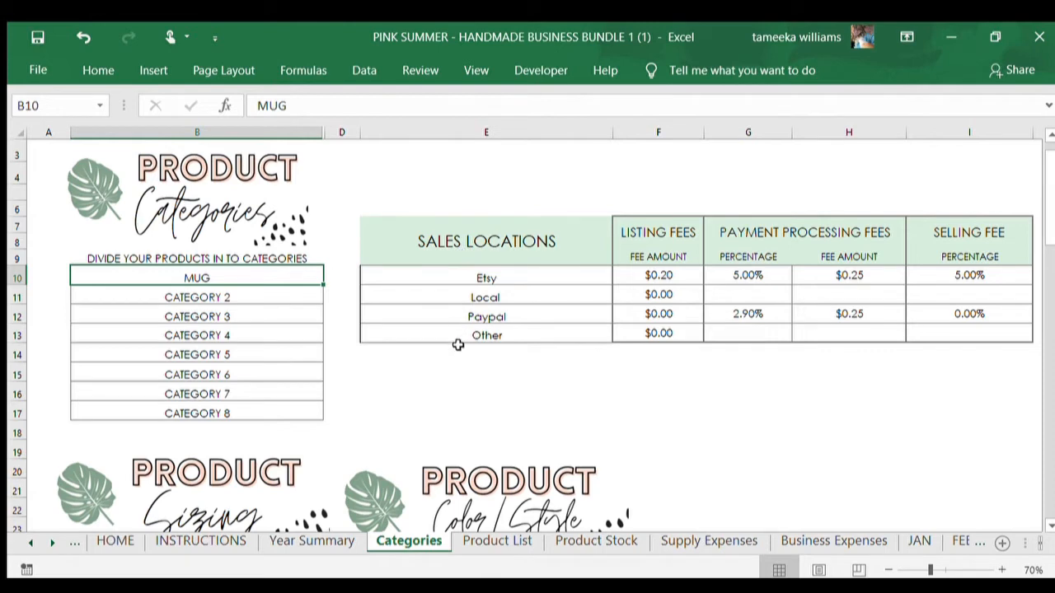
Examine the sales locations with their fees and the product sizing and color/style lists on the Categories sheet.
left_click(472, 271)
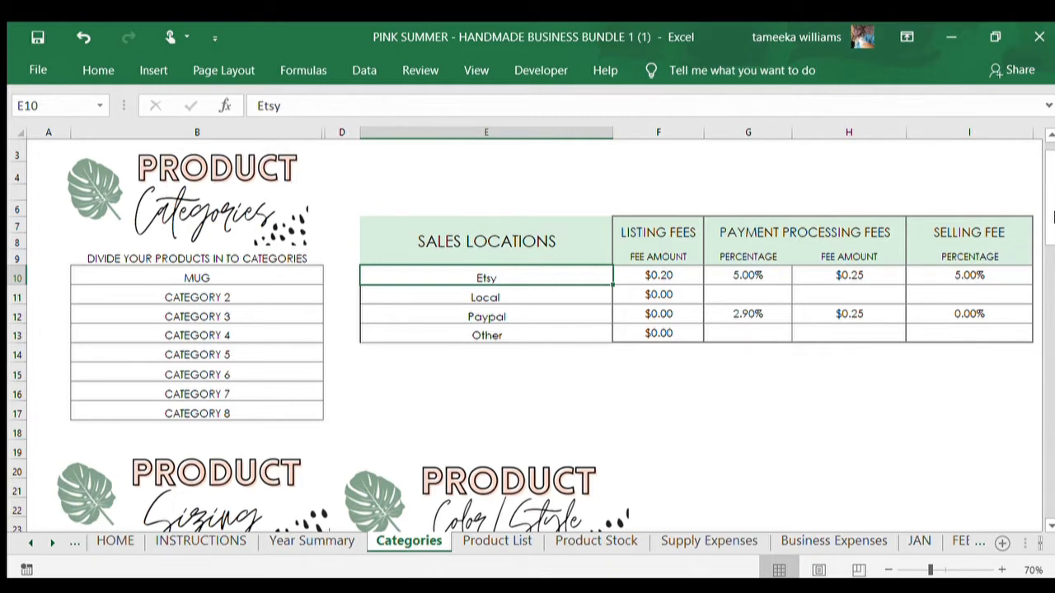
left_click_drag(1048, 215, 1049, 260)
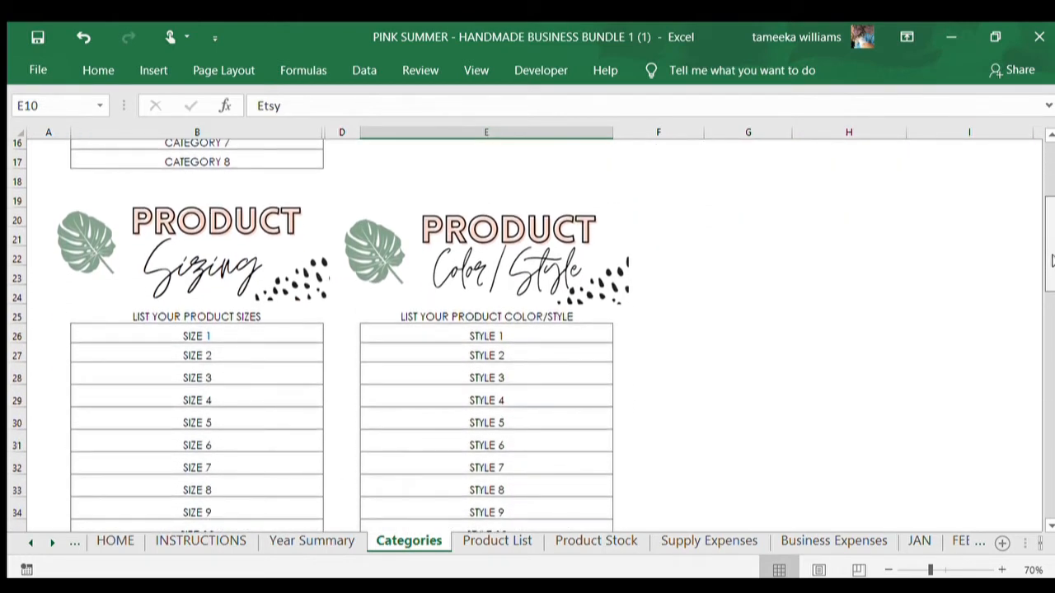
left_click_drag(1051, 260, 1050, 277)
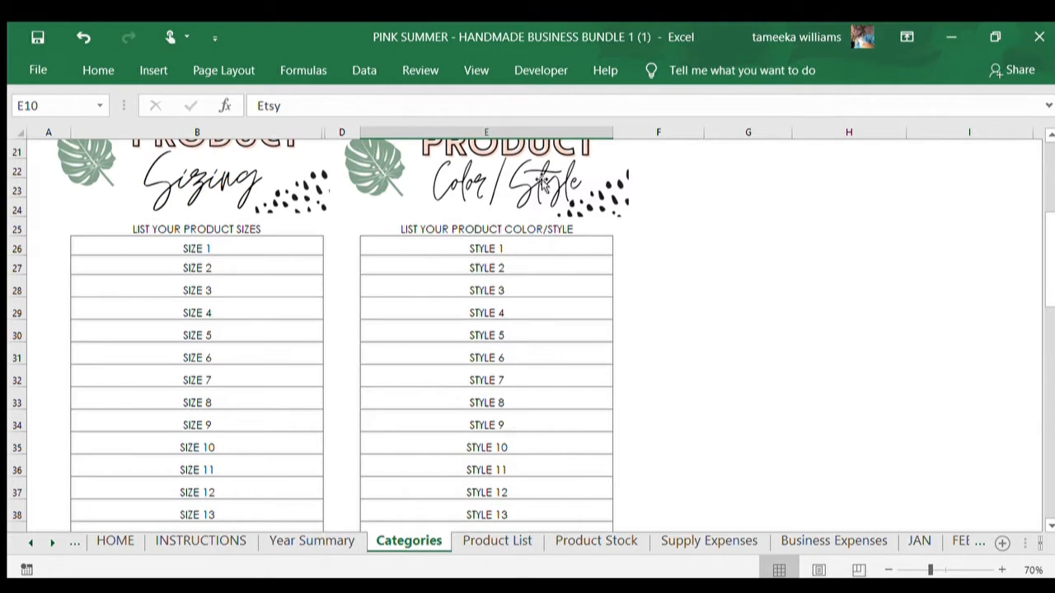
scroll(1050, 278, "up", 7)
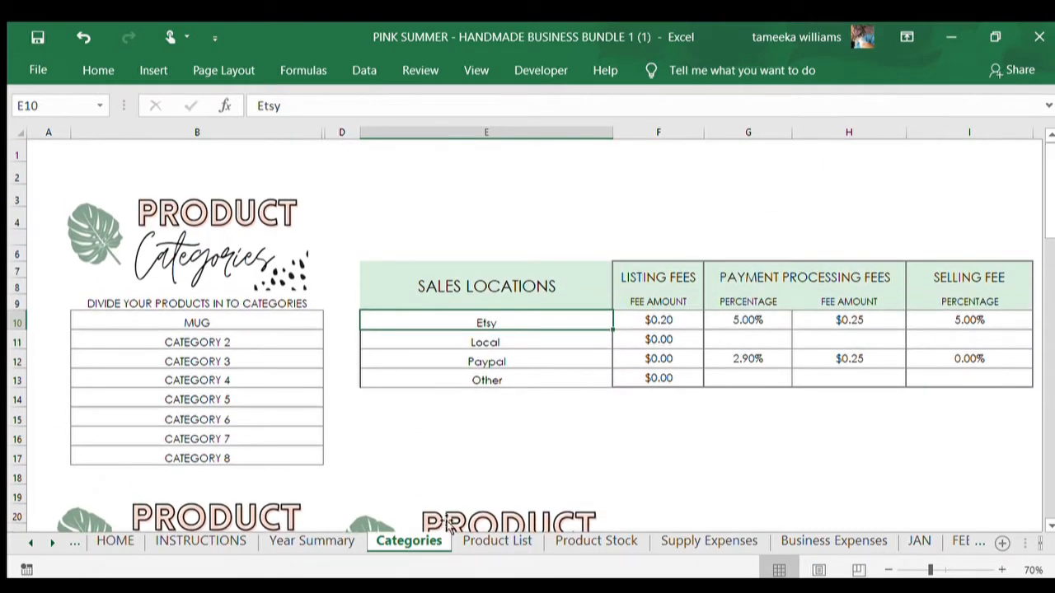
Expand the MUG category in the Product List sheet and add MOM MUG with retail price 20.00 and product cost 3.00.
left_click(493, 542)
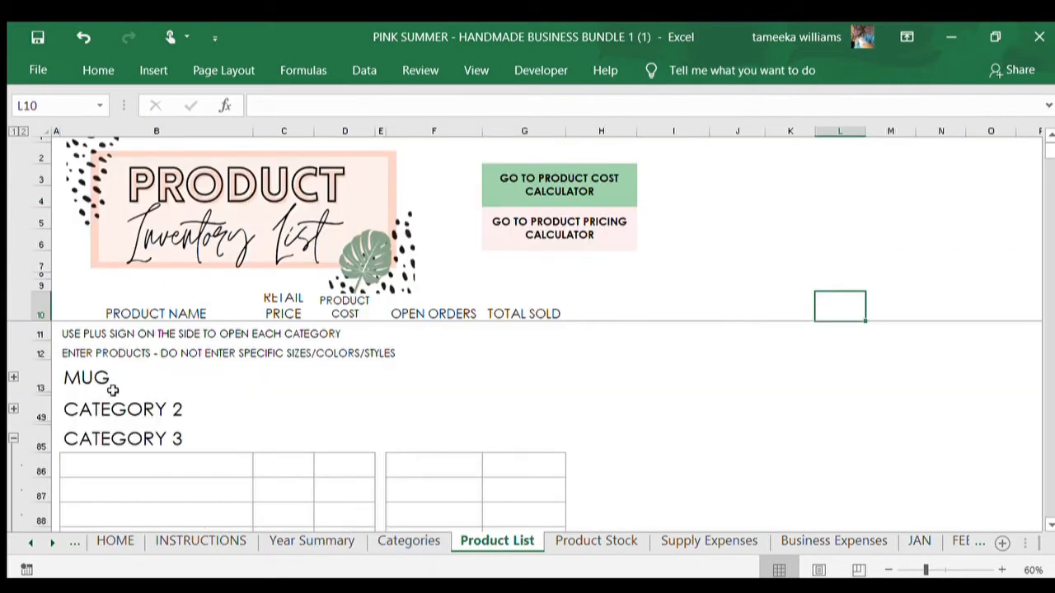
left_click(13, 377)
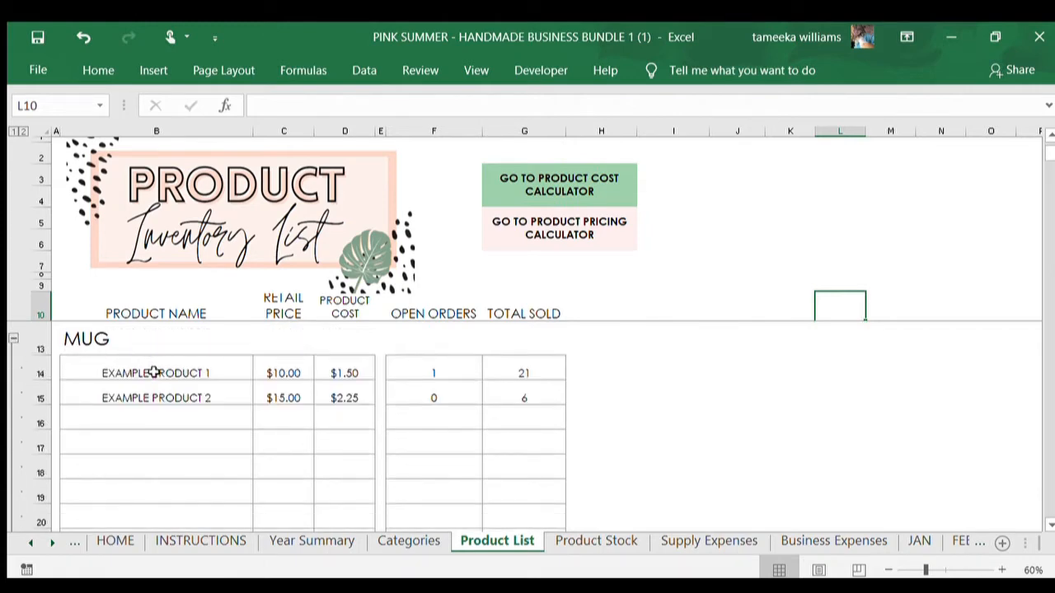
left_click(130, 416)
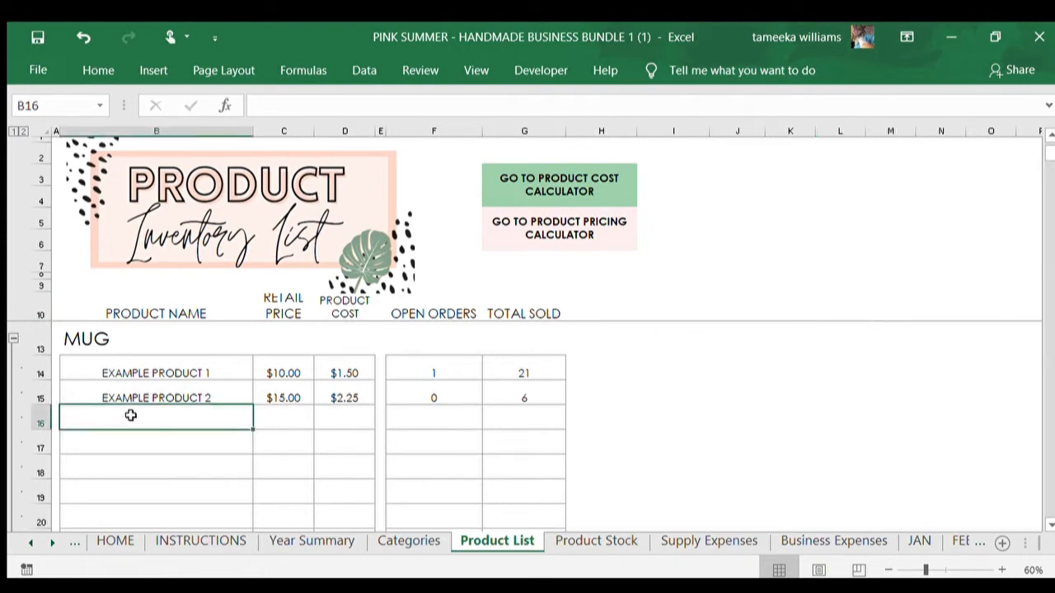
type("MOM")
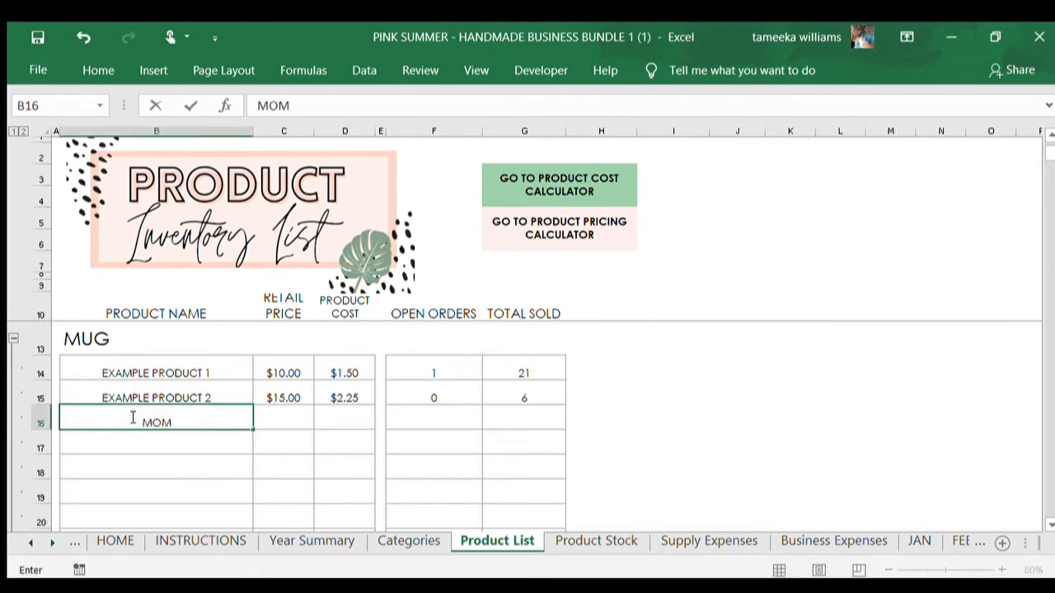
type(" MUG")
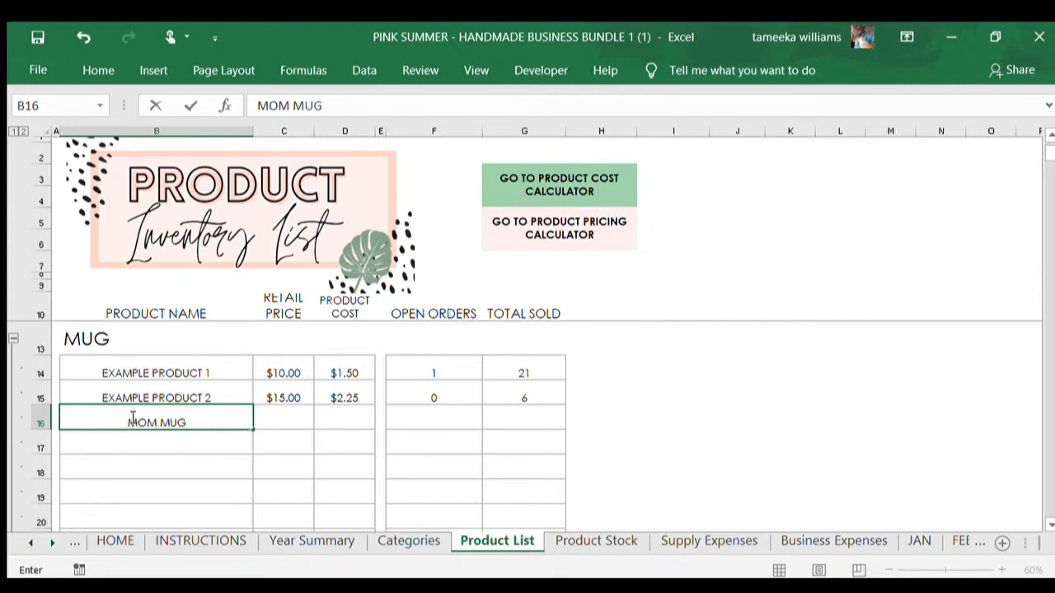
key("Tab")
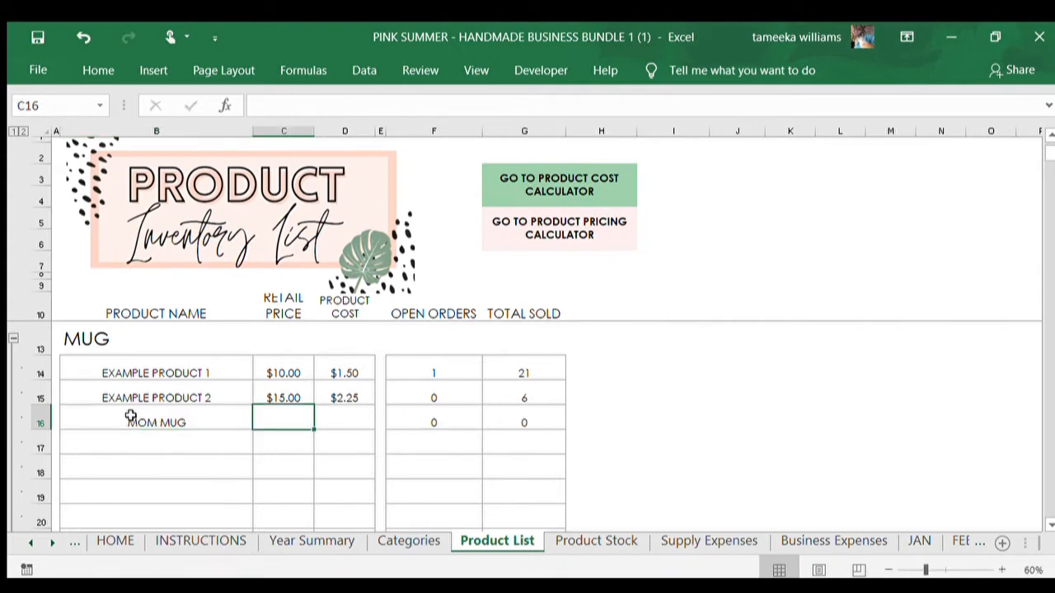
type("20.00")
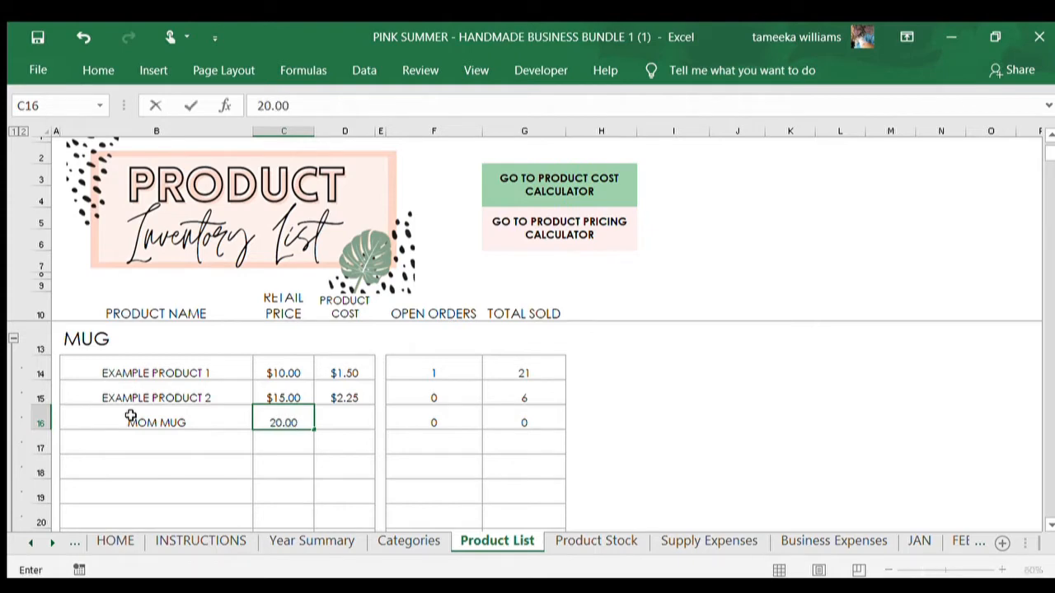
key("Tab")
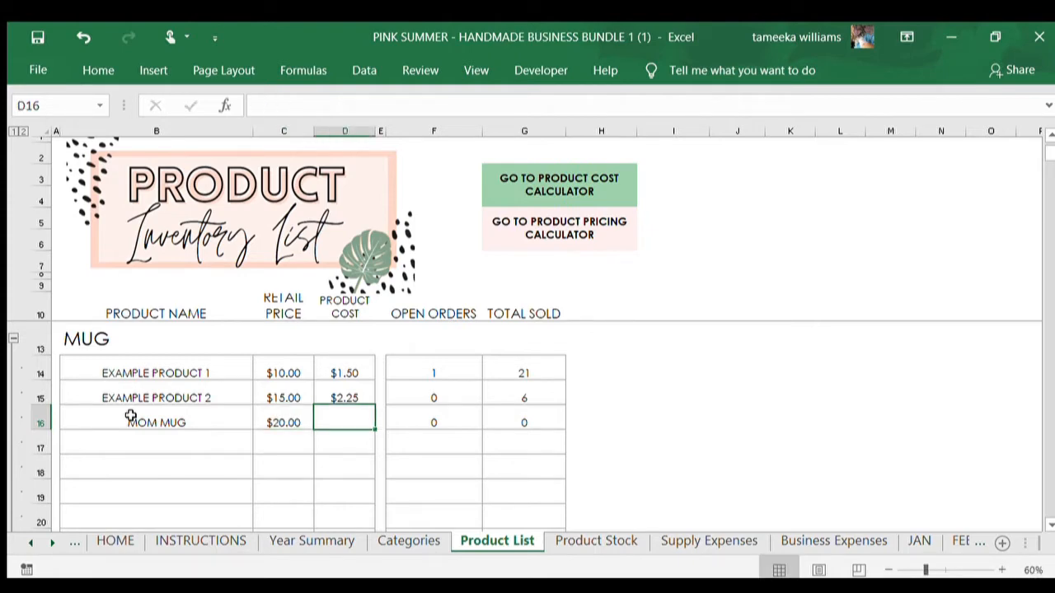
type("3.00")
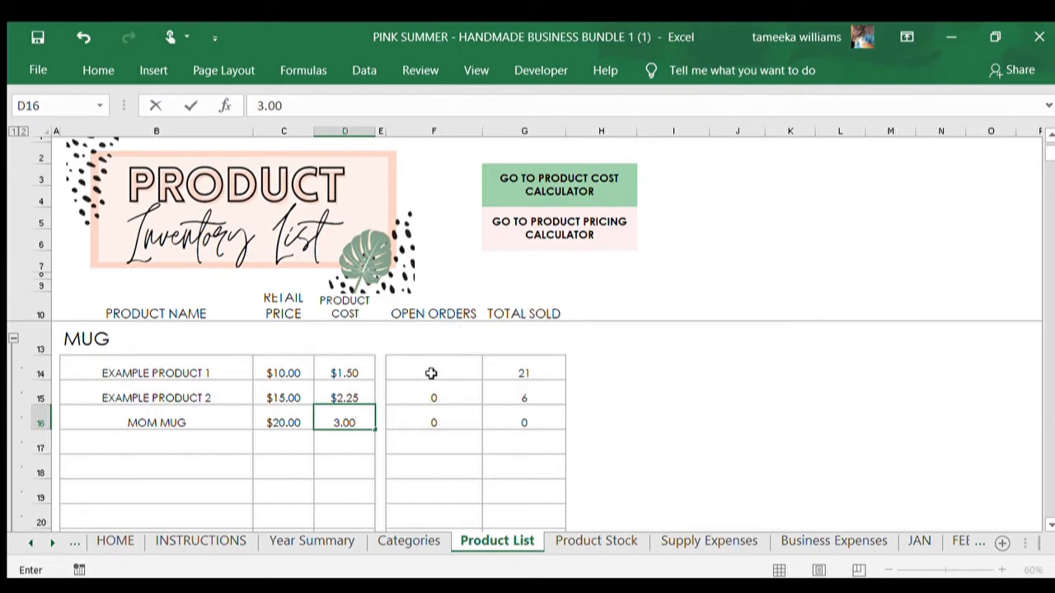
left_click(427, 438)
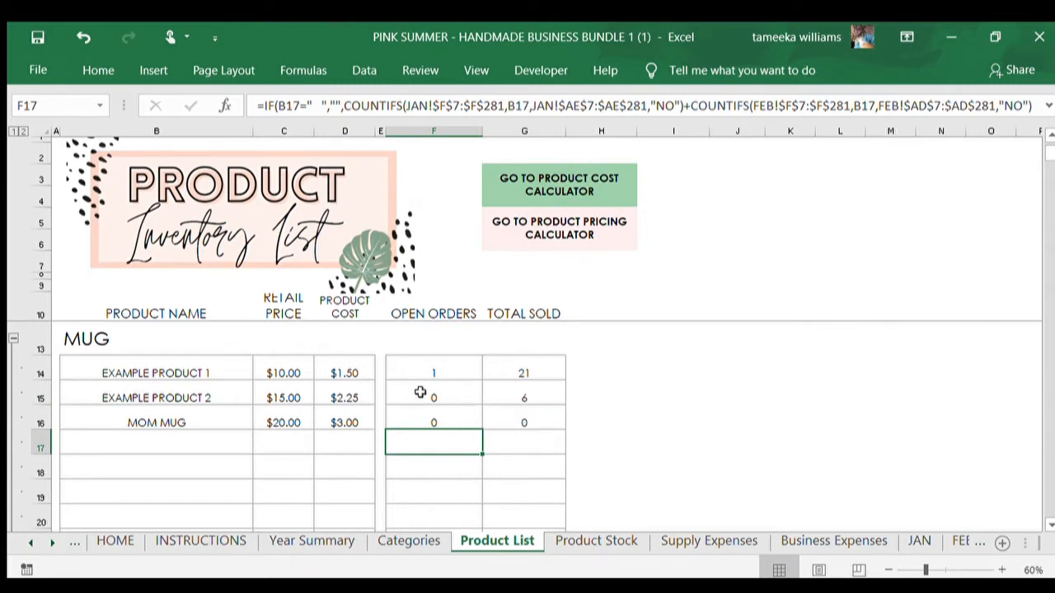
Add DAD MUG below MOM MUG with a retail price of 20 and a product cost of 4.00.
left_click(199, 443)
type("DAD M")
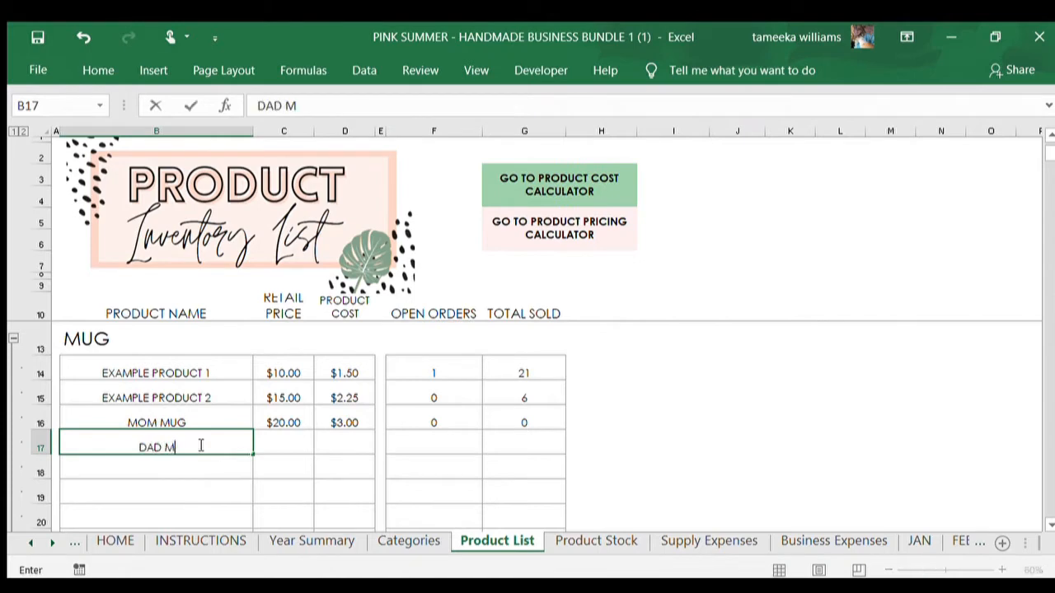
type("UG")
key("Tab")
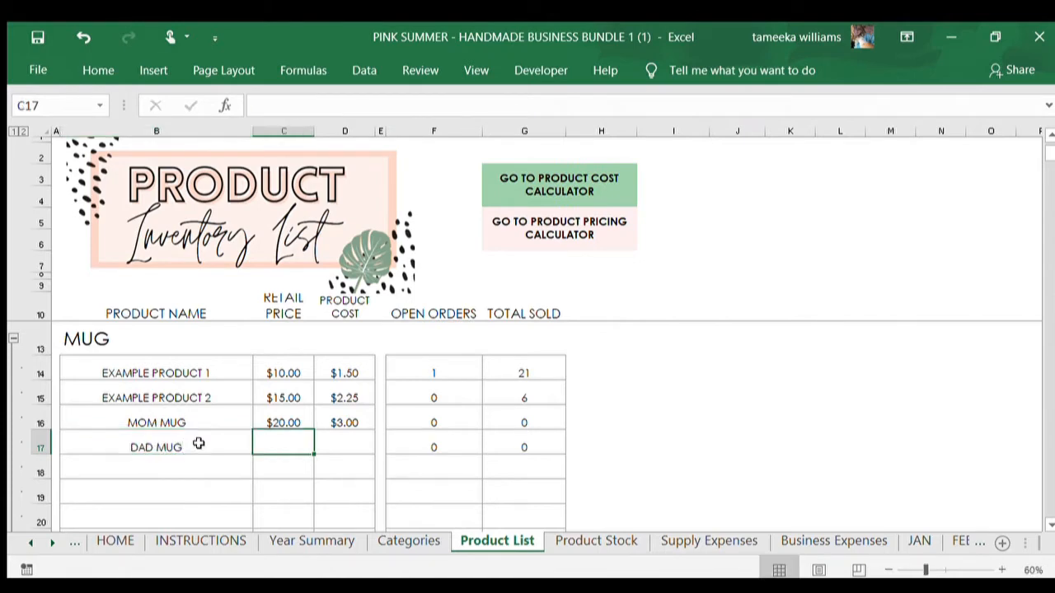
type("20")
key("Tab")
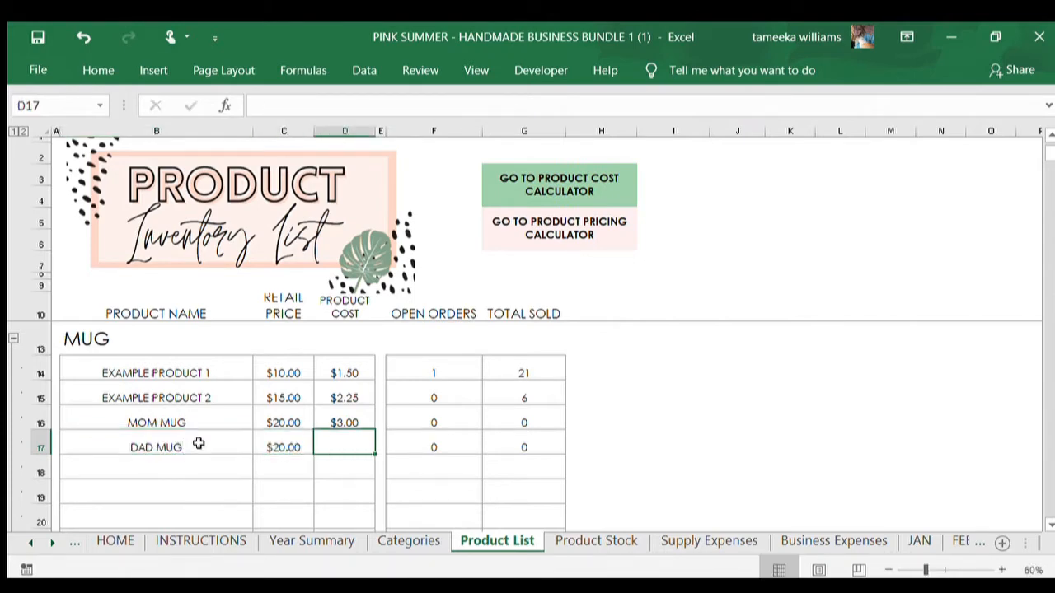
type("4.")
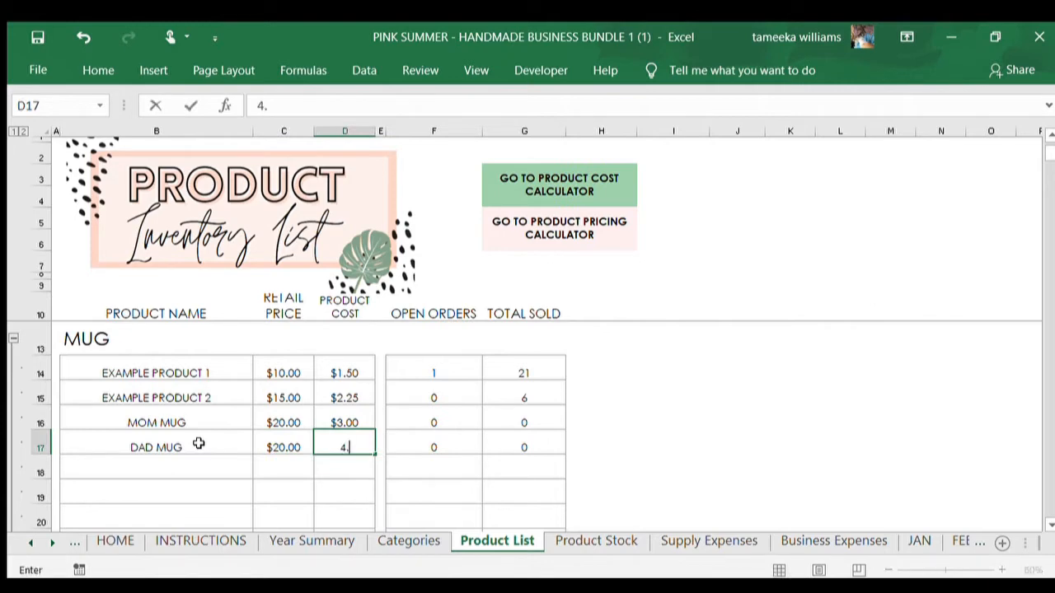
type("00")
left_click(274, 487)
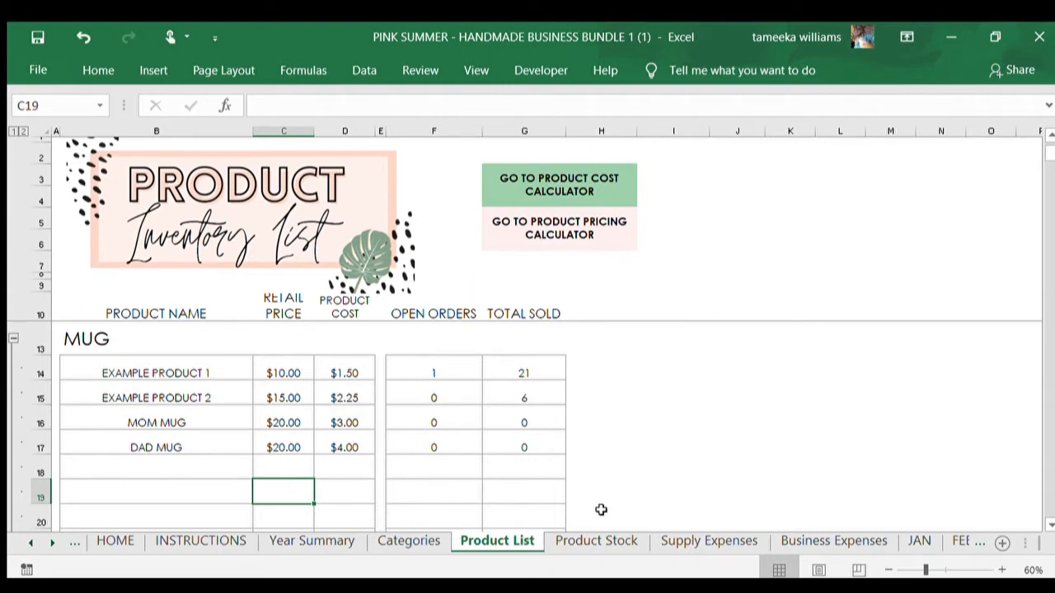
In the Product Stock sheet, set the first empty row's category to MUG and product name to MOM MUG.
left_click(596, 540)
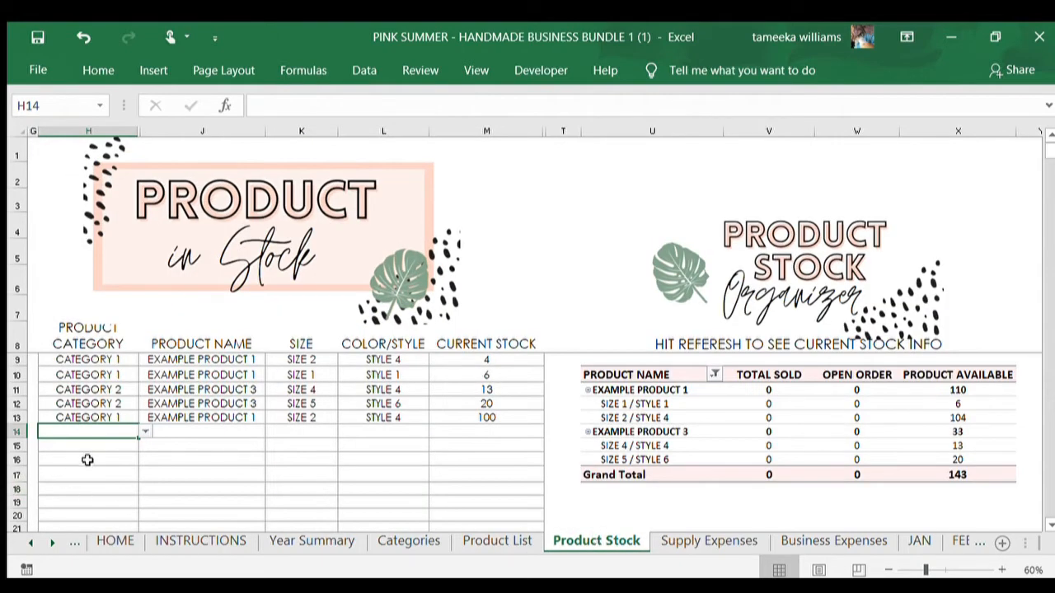
left_click(137, 430)
left_click(145, 431)
left_click(135, 442)
left_click(222, 431)
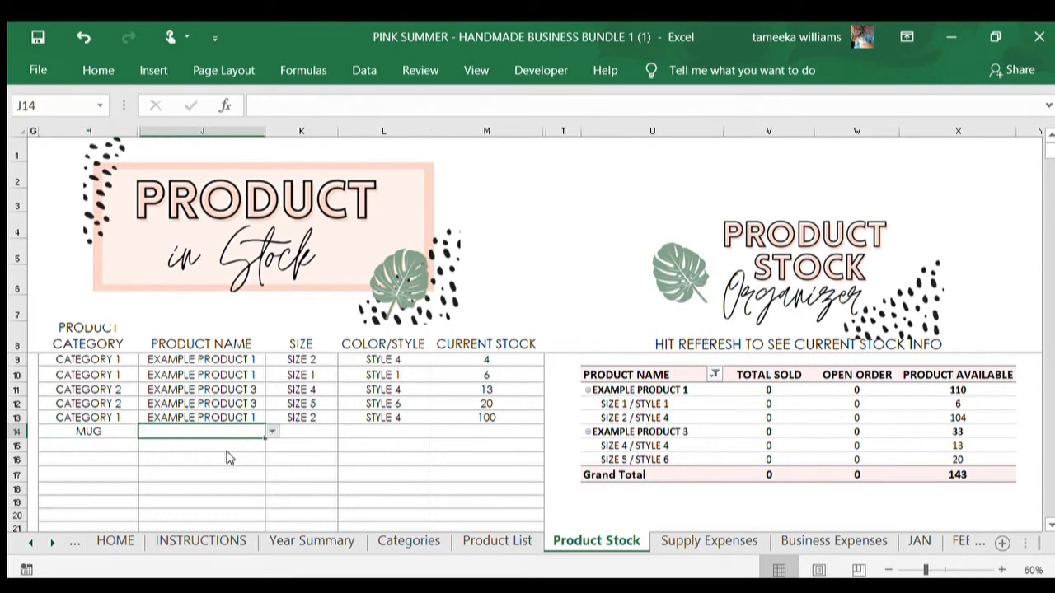
left_click(226, 458)
Complete the MOM MUG stock row with SIZE 2, STYLE 3 and a current stock of 10.
left_click(321, 432)
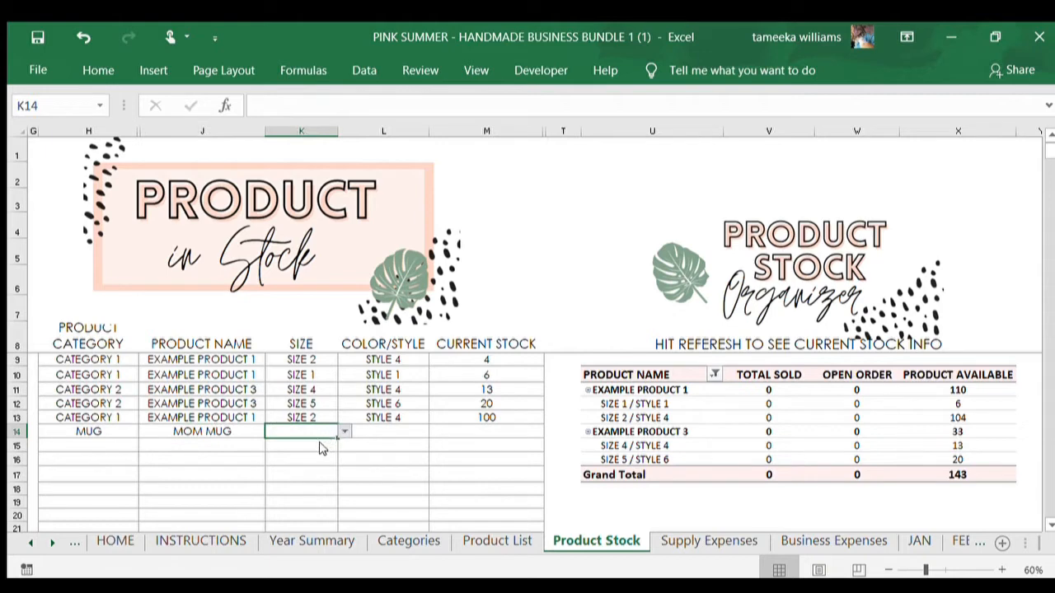
left_click(321, 448)
left_click(384, 426)
left_click(434, 432)
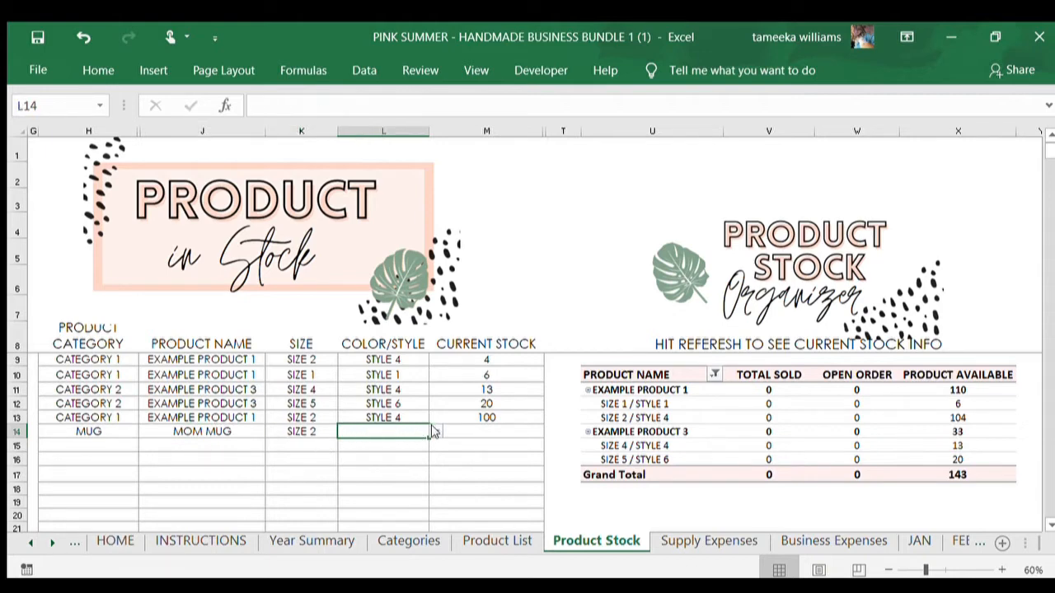
left_click(403, 454)
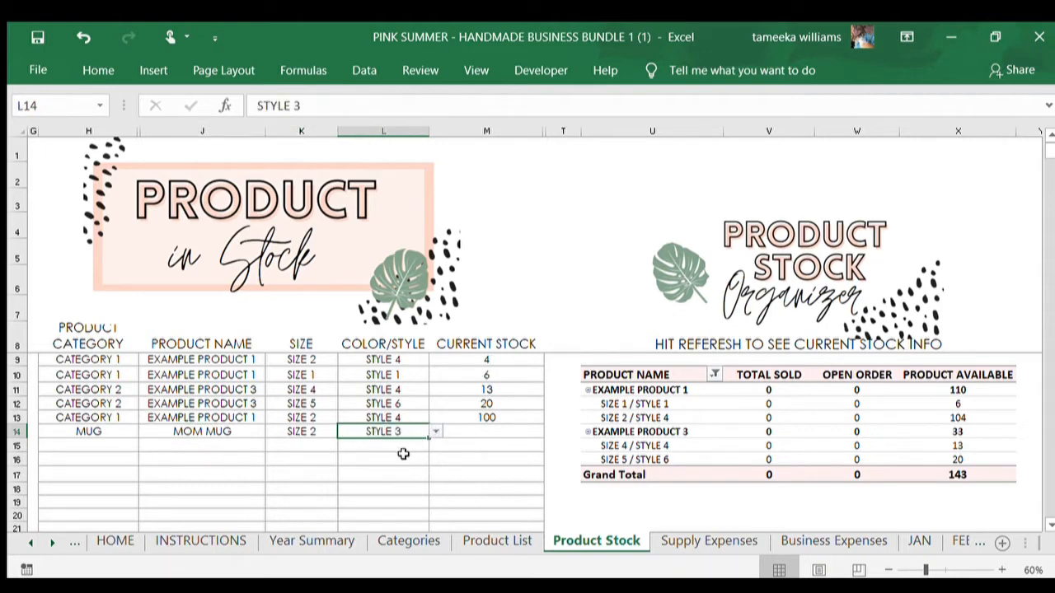
left_click(468, 433)
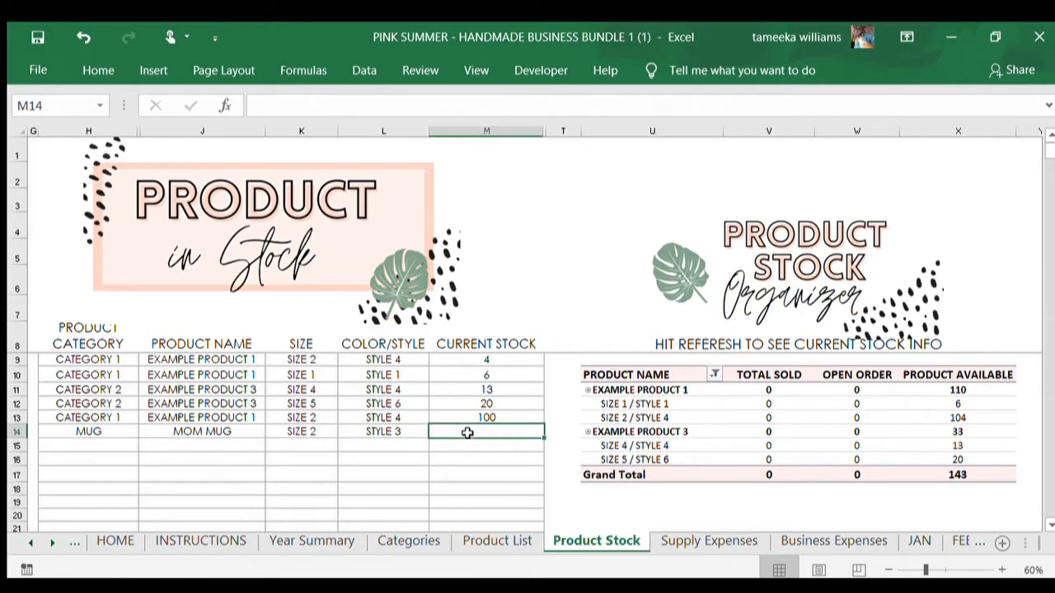
type("1")
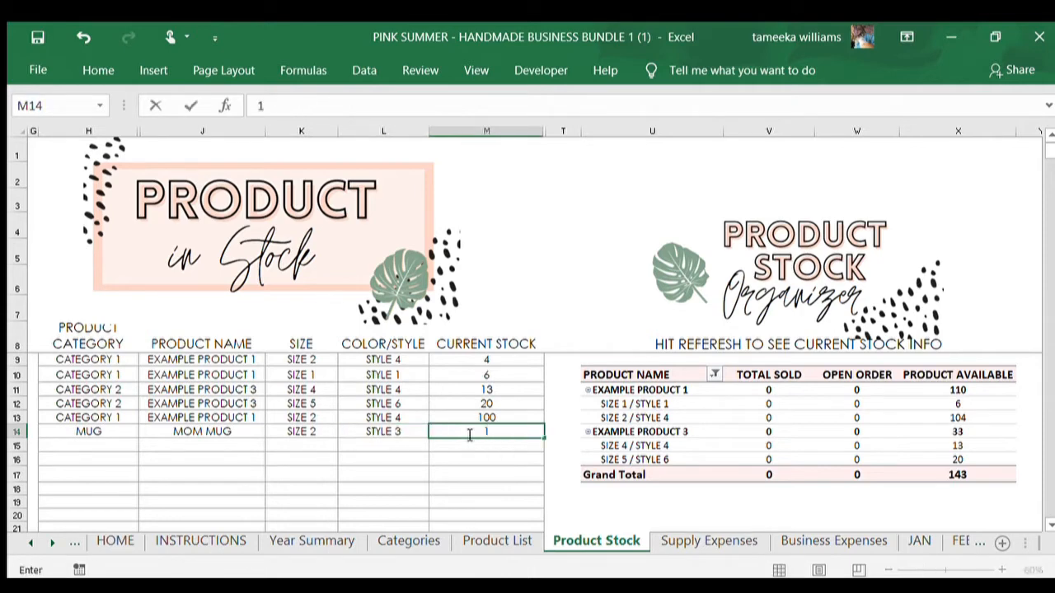
type("0")
Start a stock row below MOM MUG with category MUG and product name DAD MUG.
left_click(76, 445)
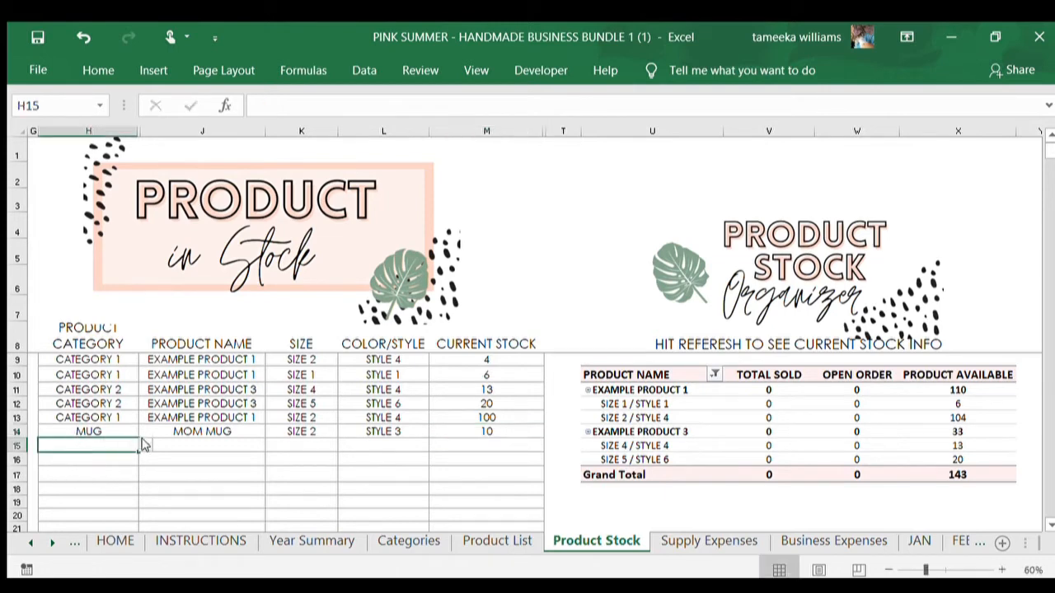
type("MUG")
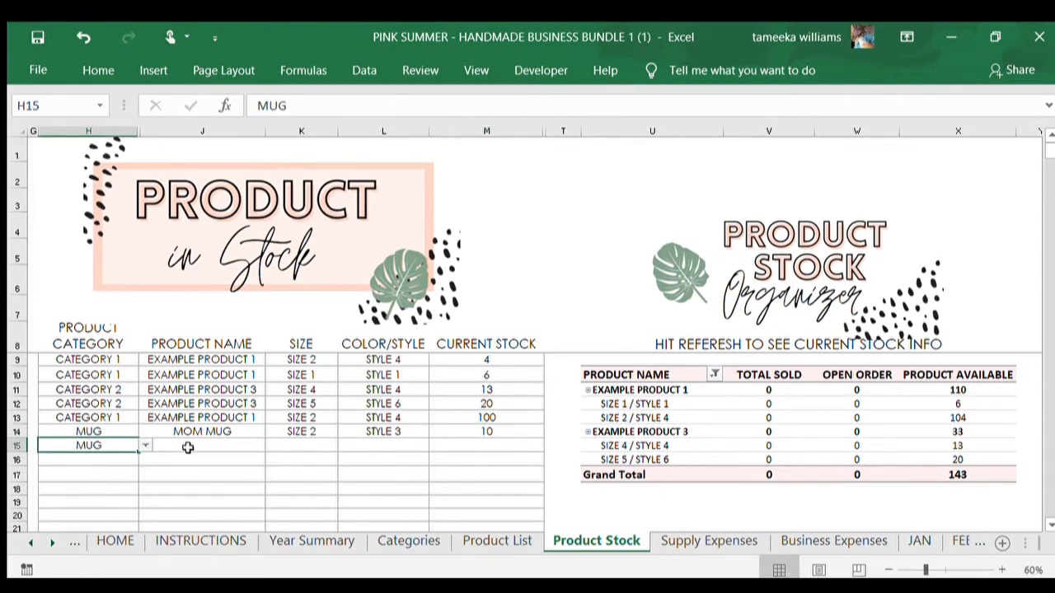
left_click(188, 447)
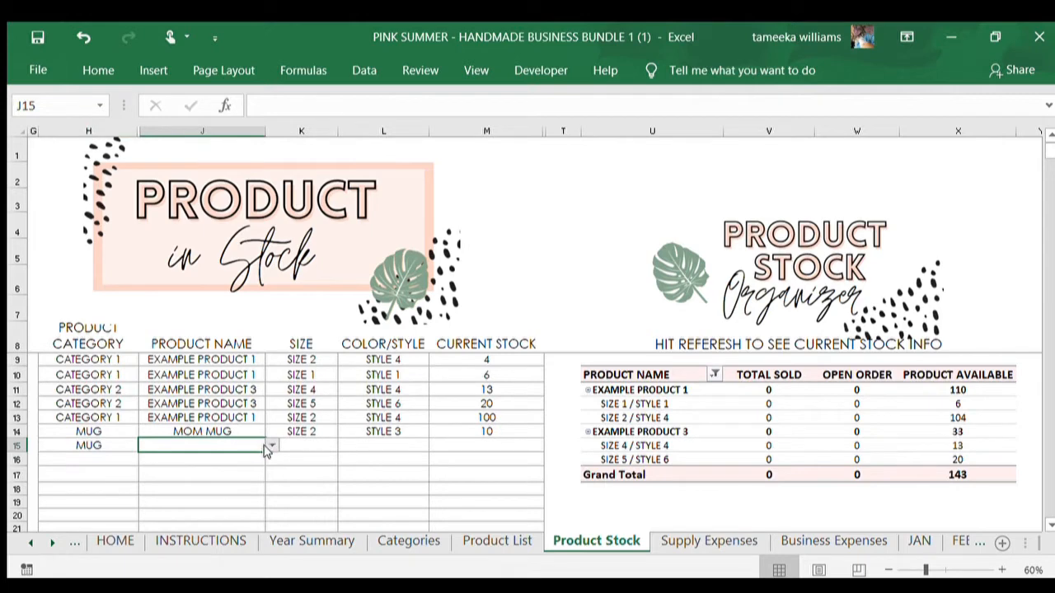
type("DAD MUG")
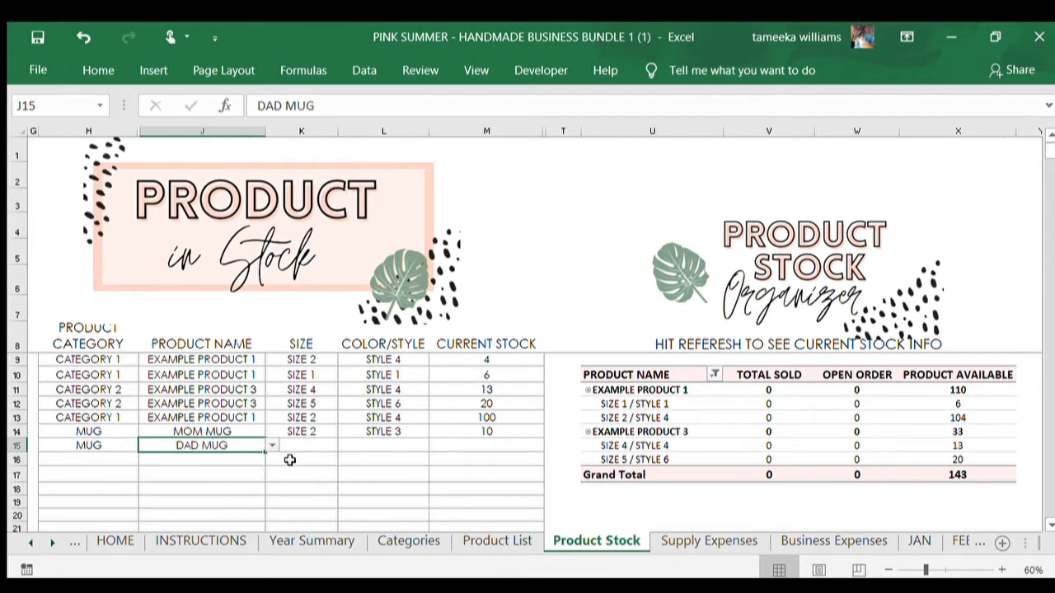
Complete the DAD MUG stock row with SIZE 4, STYLE 6 and a current stock of 20.
left_click(305, 445)
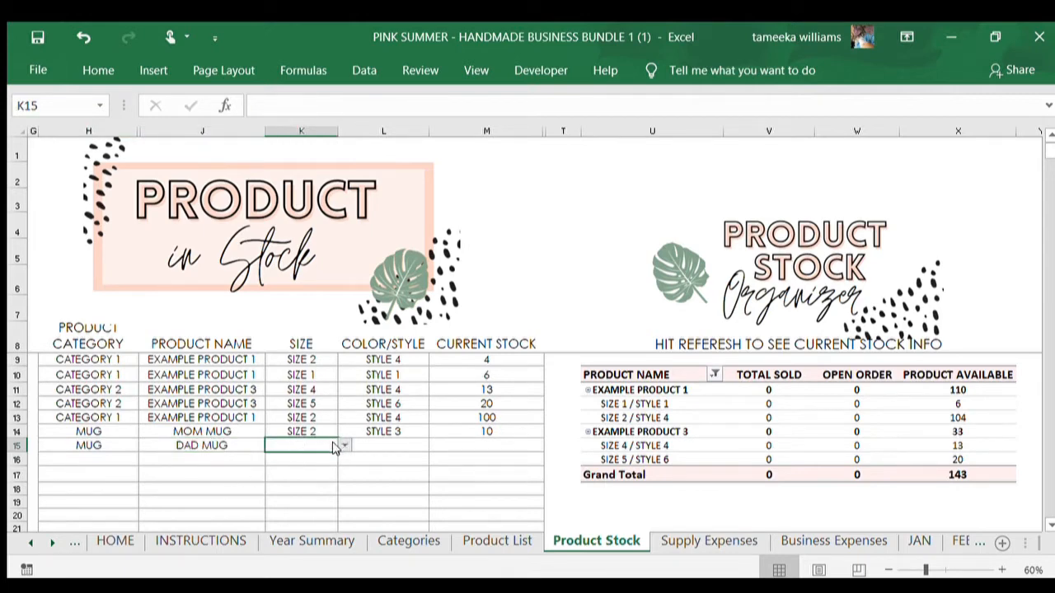
left_click(343, 445)
left_click(299, 473)
left_click(368, 444)
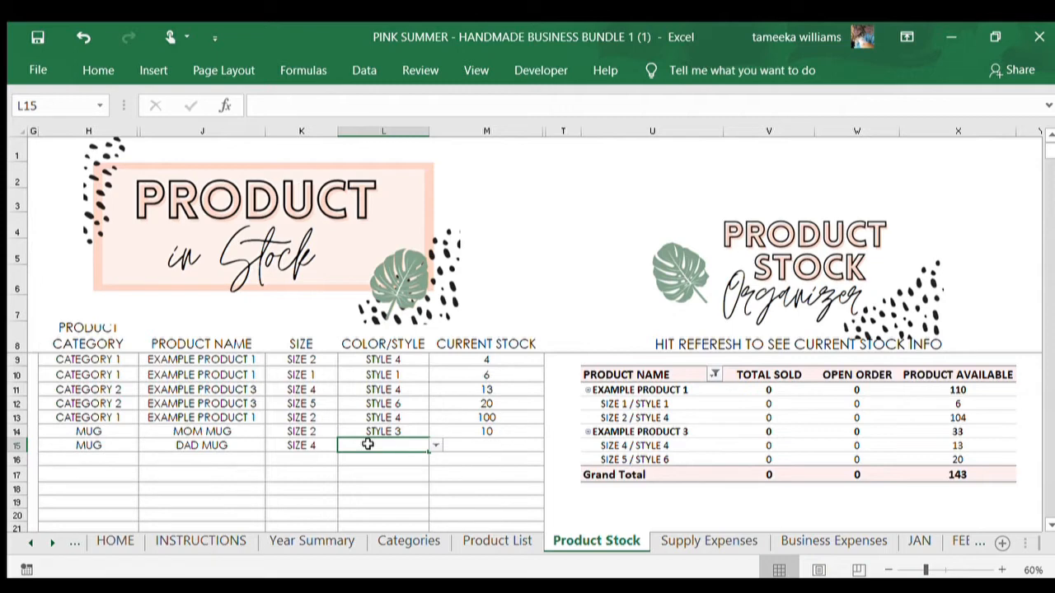
left_click(432, 445)
left_click(395, 494)
left_click(468, 444)
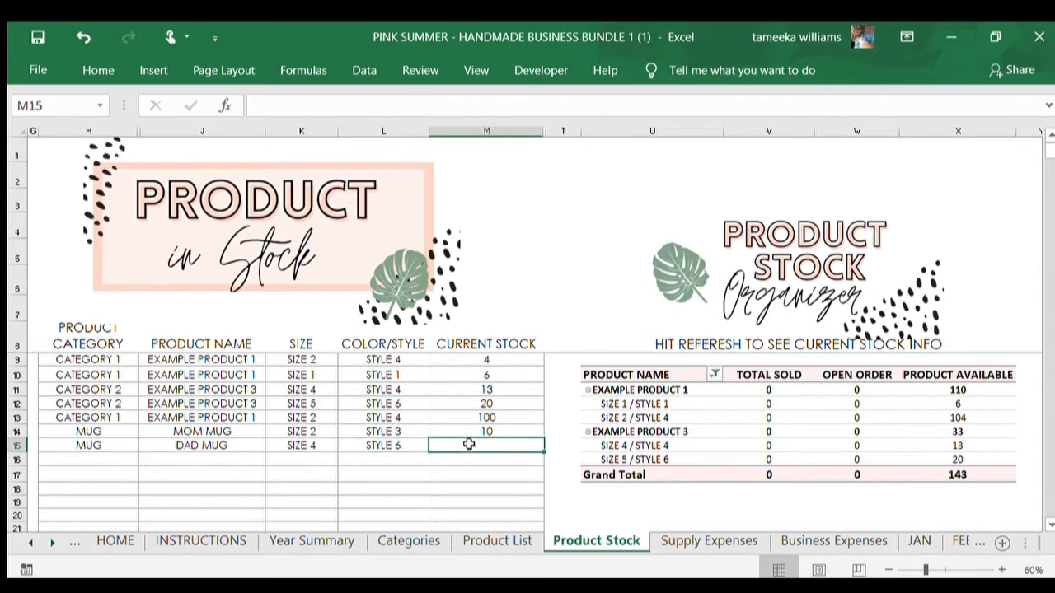
type("20")
left_click(479, 476)
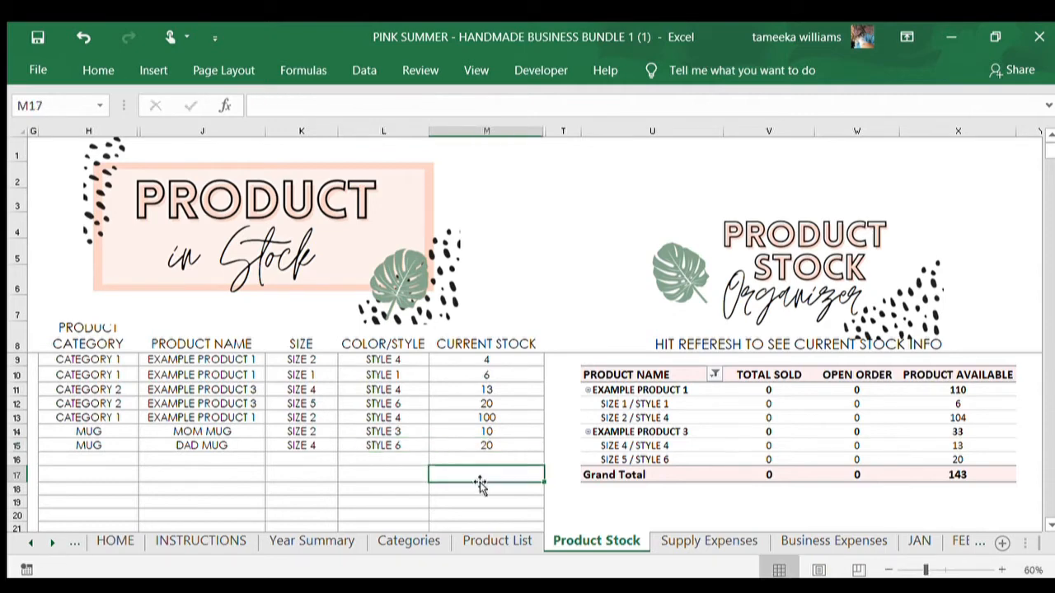
Refresh the Product Stock Organizer pivot table to include the new mug rows and review its entries.
left_click(659, 418)
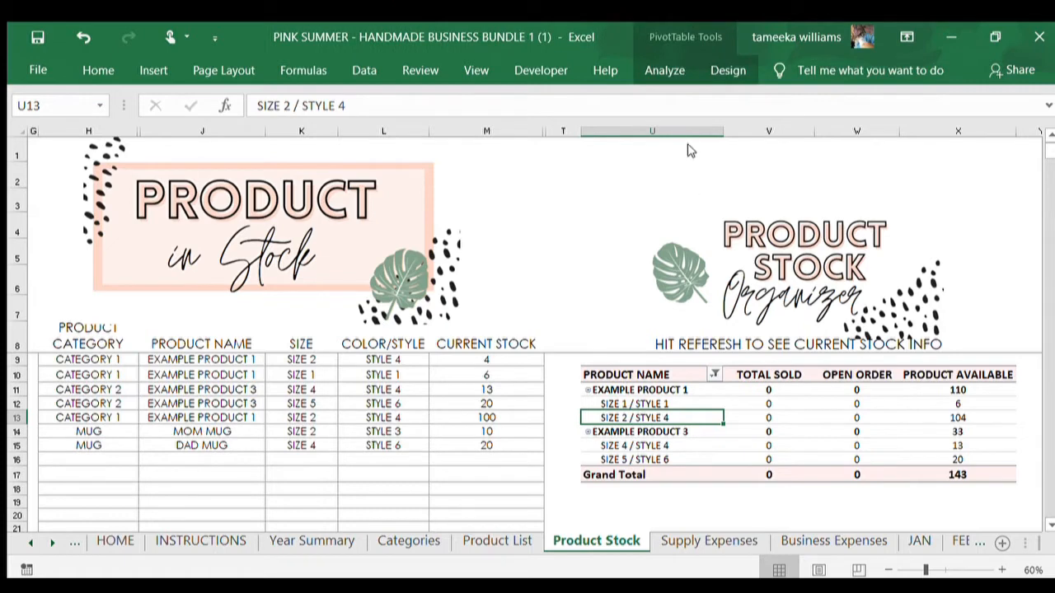
key("alt+F5")
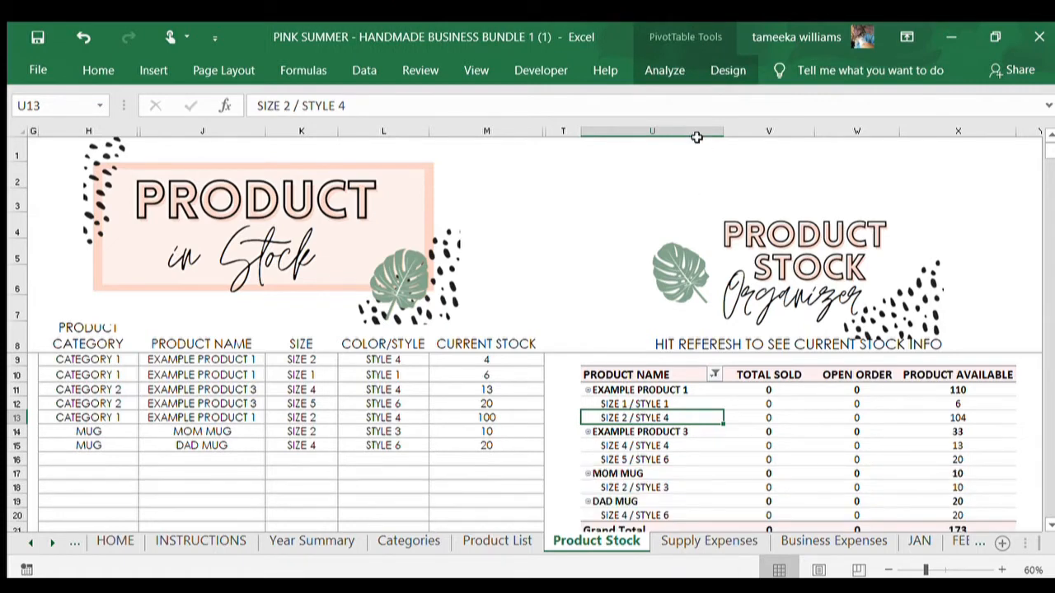
left_click(1048, 522)
left_click(1048, 522)
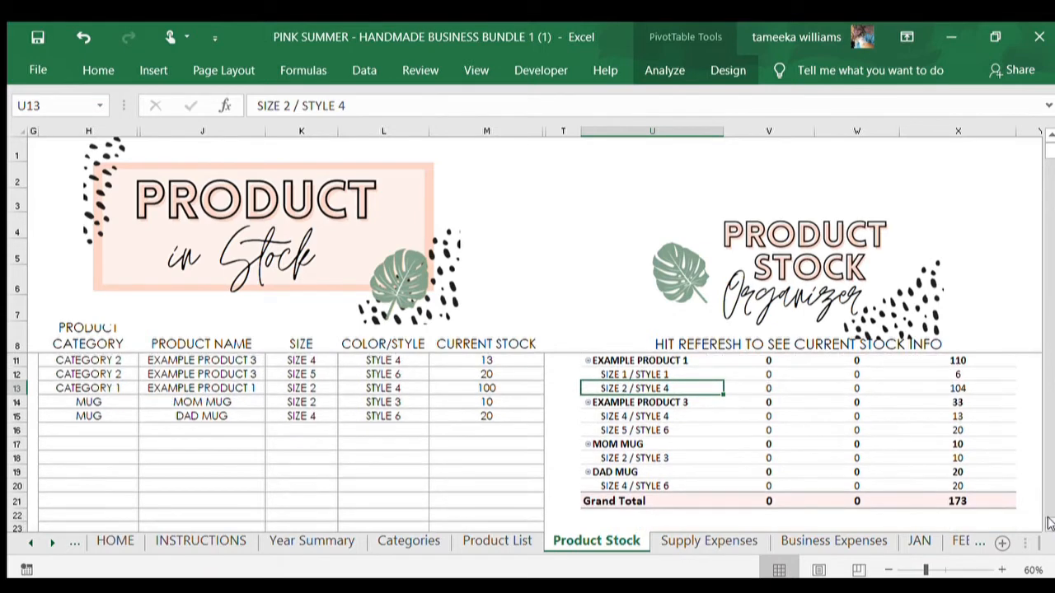
left_click(1046, 136)
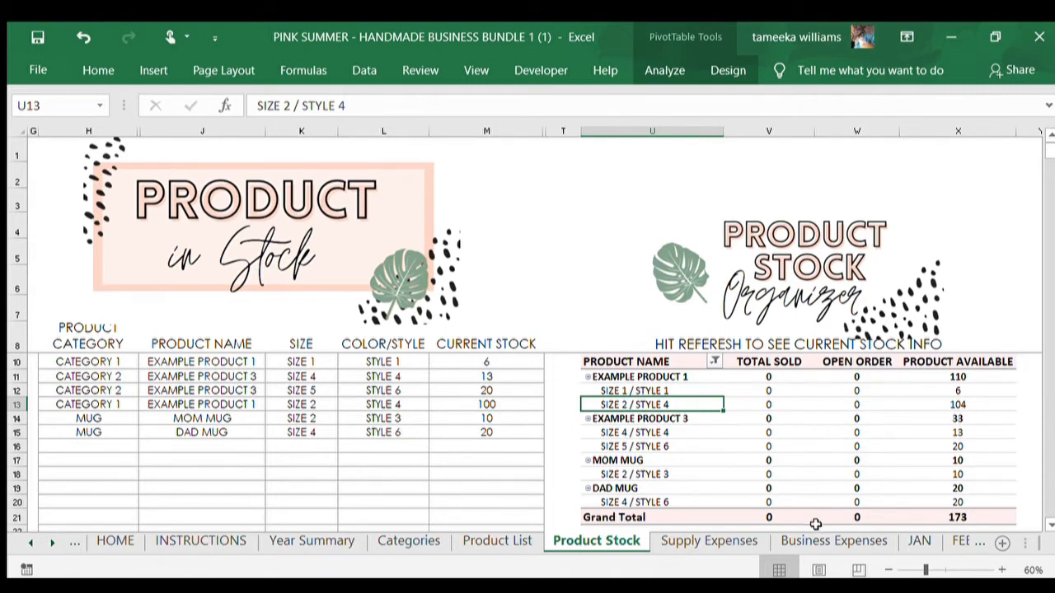
In the JAN sheet, set the first order's FINISHED status to NO.
left_click(920, 542)
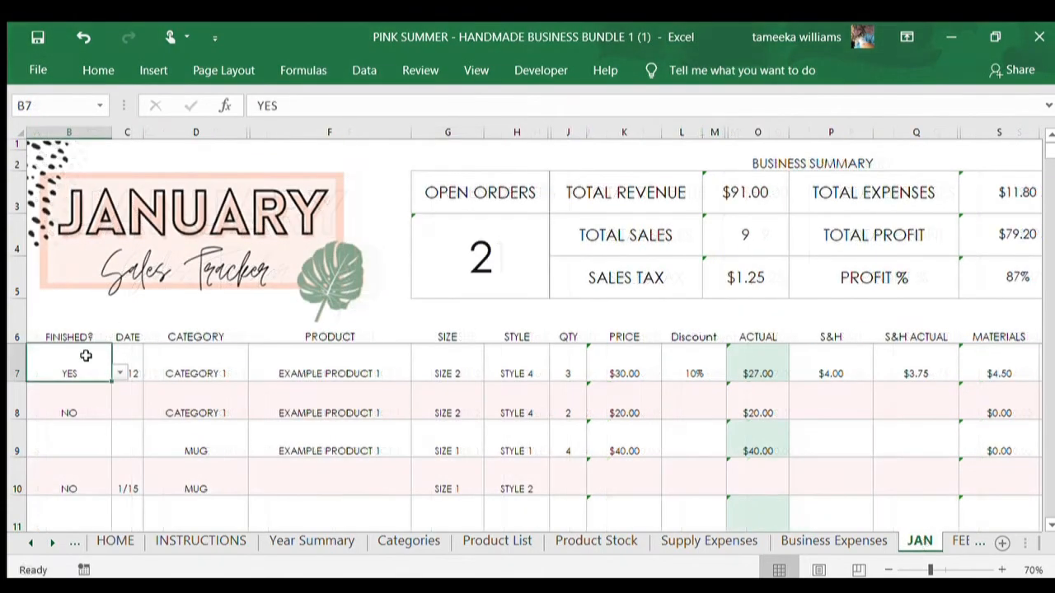
left_click(116, 372)
left_click(102, 394)
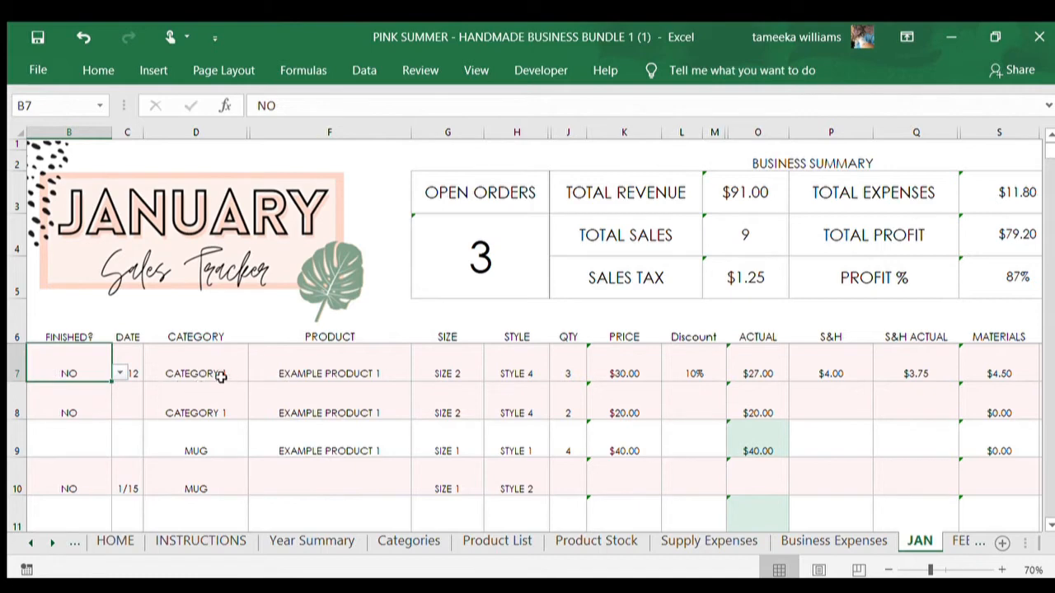
Change the first January order's category to MUG and its product to MOM MUG.
left_click(130, 348)
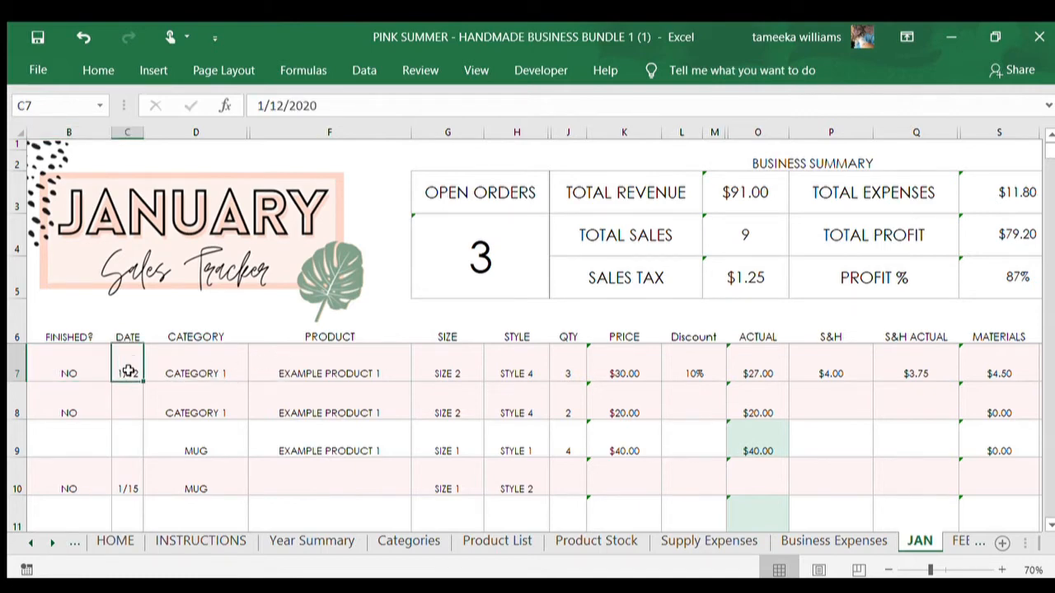
left_click(216, 360)
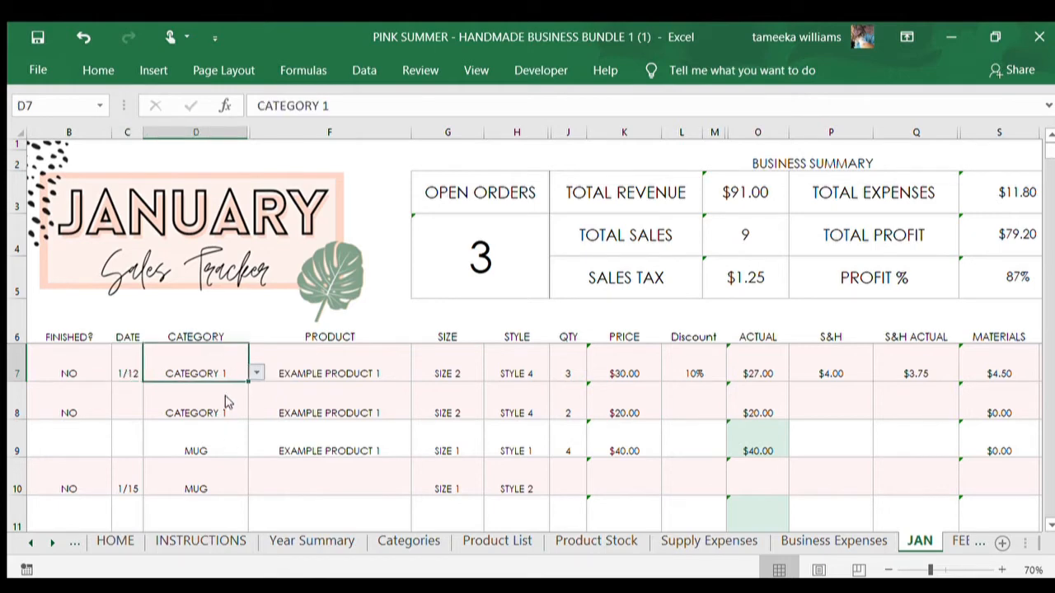
left_click(225, 384)
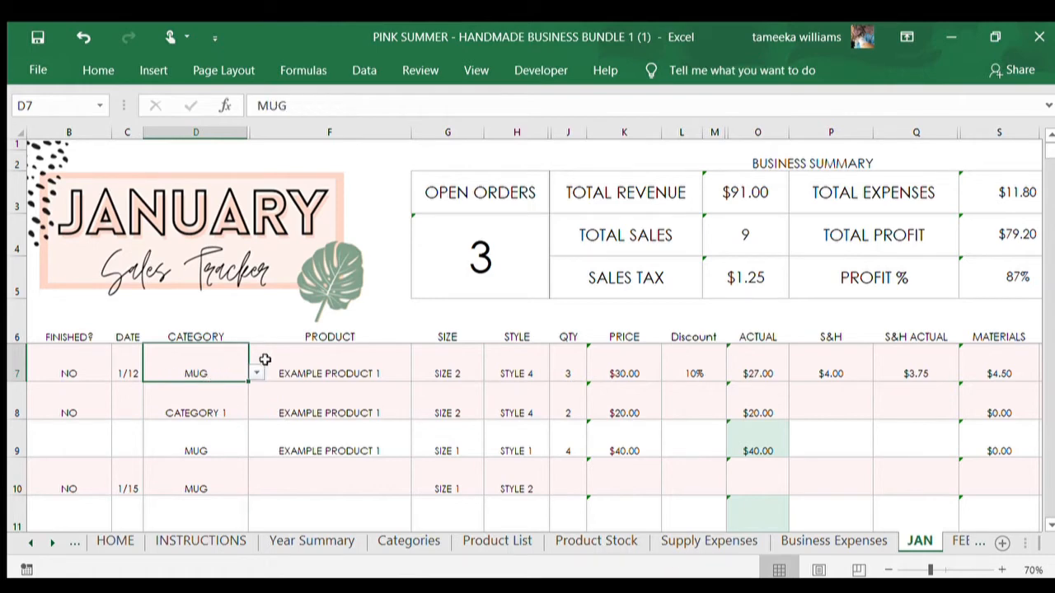
left_click(293, 362)
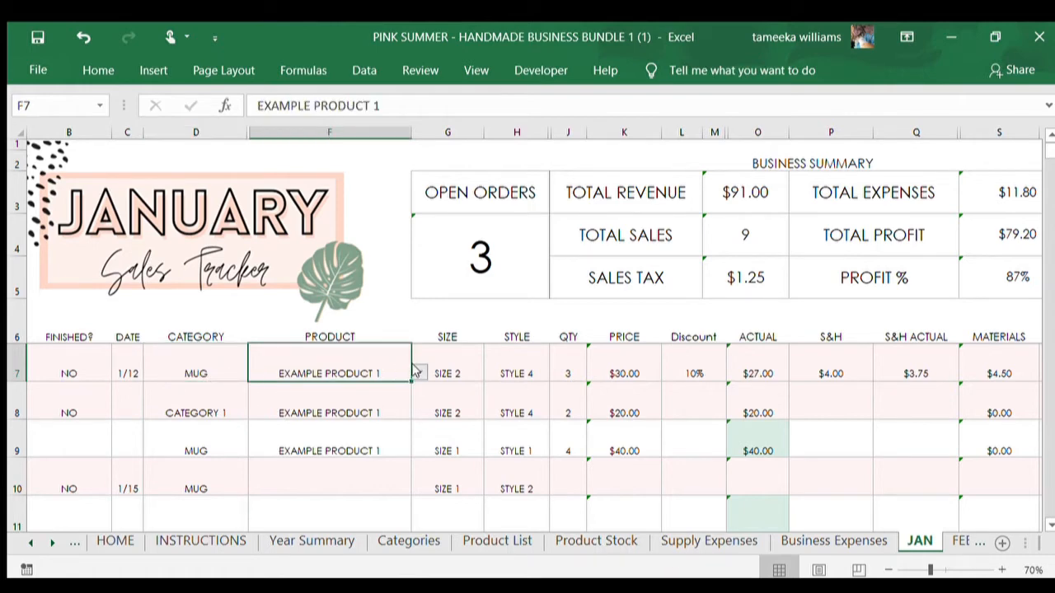
left_click(381, 408)
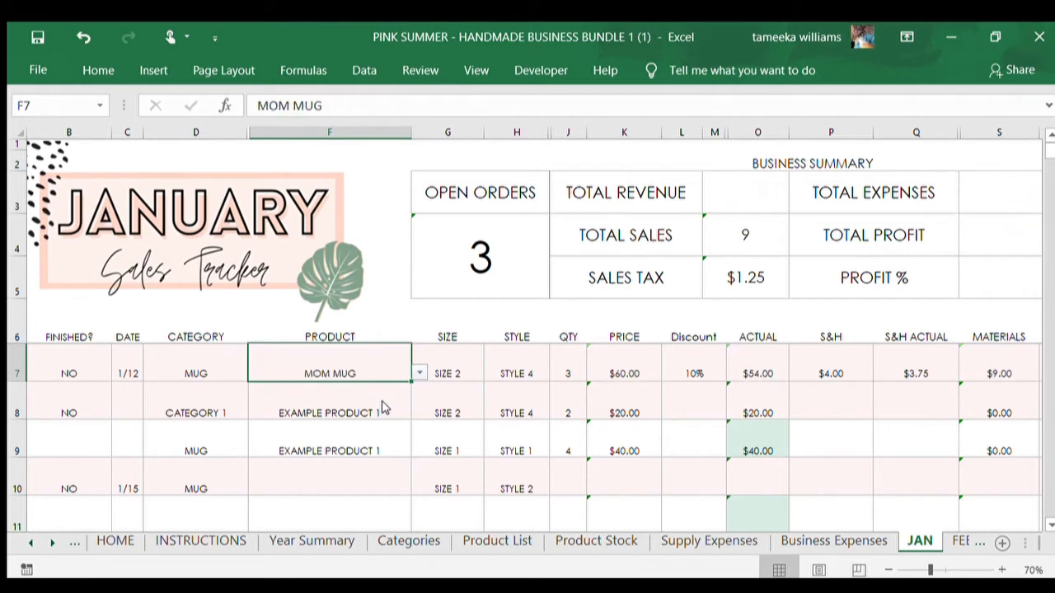
Set the MOM MUG order's size to SIZE 1 and its style to STYLE 6.
left_click(450, 354)
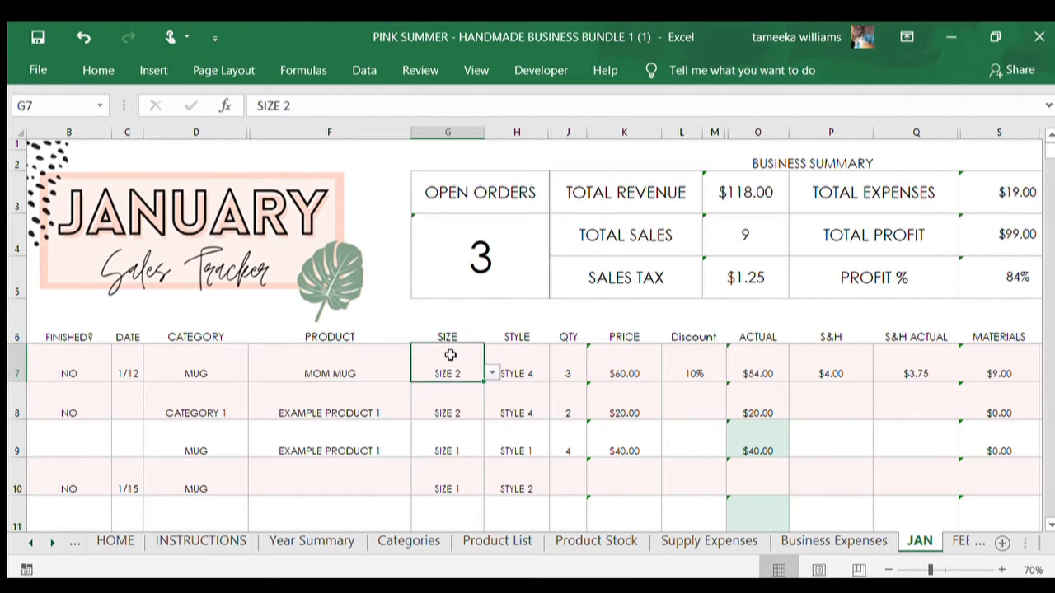
left_click(516, 355)
left_click(463, 353)
left_click(491, 373)
left_click(468, 389)
left_click(524, 366)
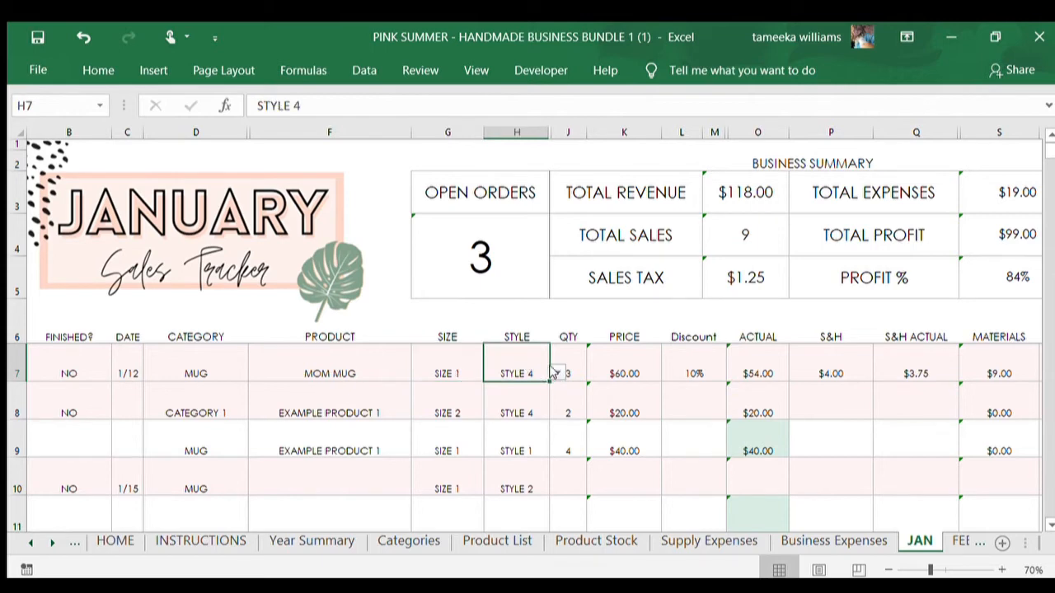
left_click(558, 373)
left_click(521, 405)
left_click(522, 408)
Set the MOM MUG order's quantity to 5 and its discount to 0%.
left_click(566, 363)
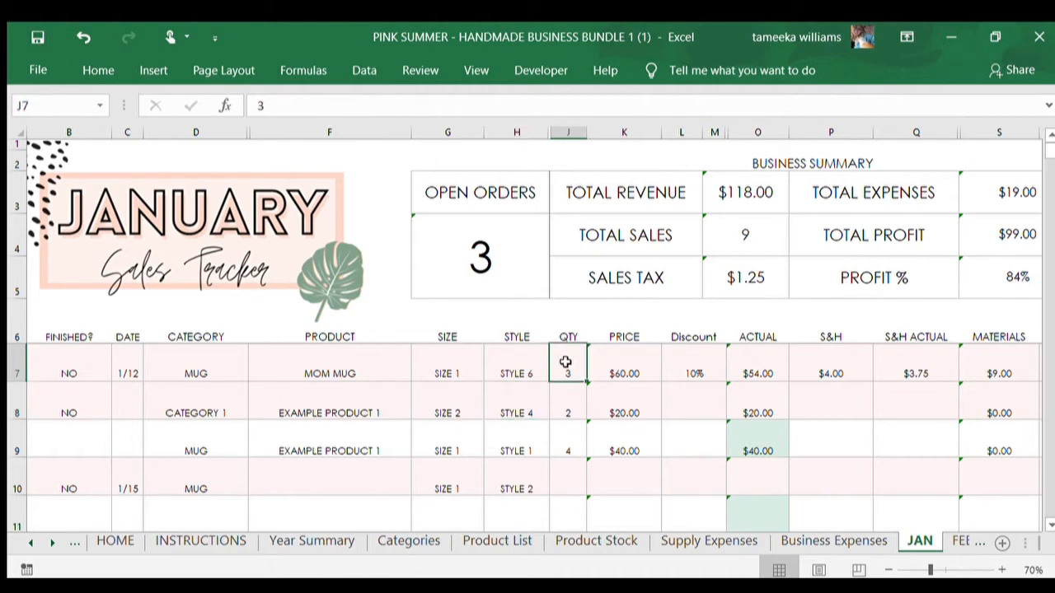
left_click(515, 410)
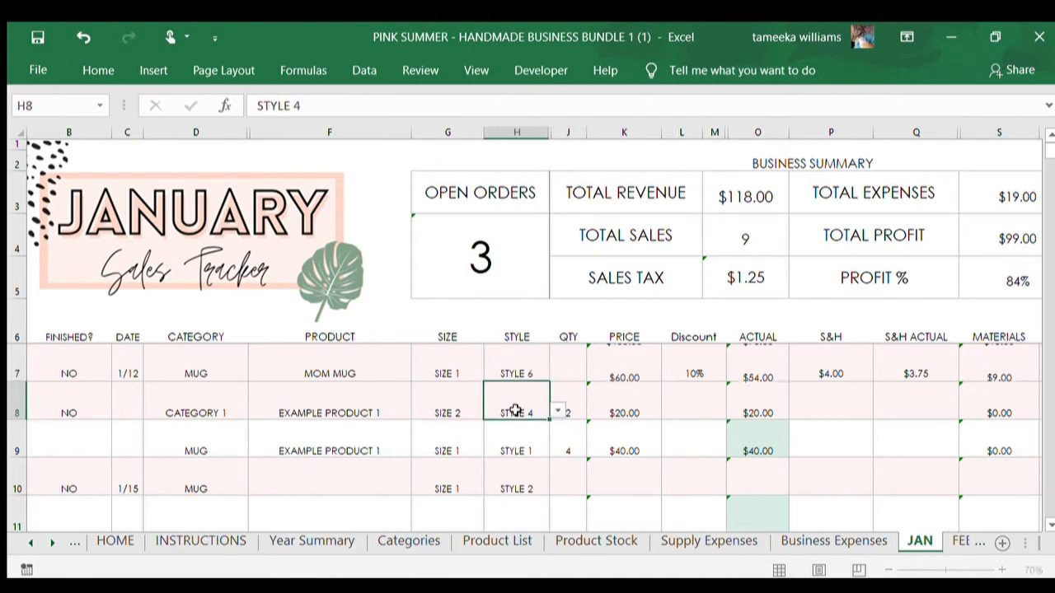
left_click(626, 357)
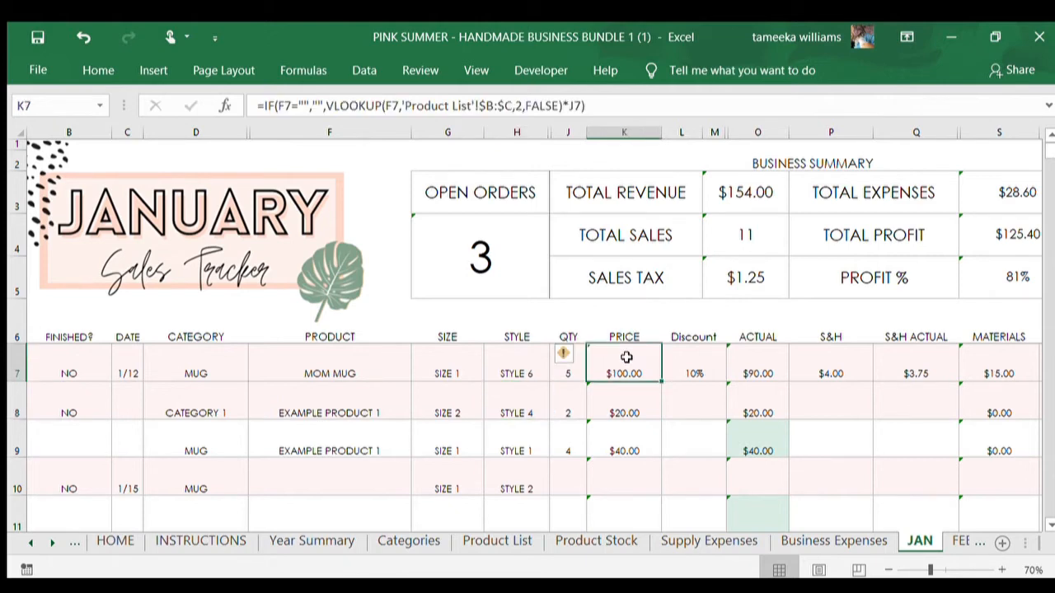
left_click(683, 360)
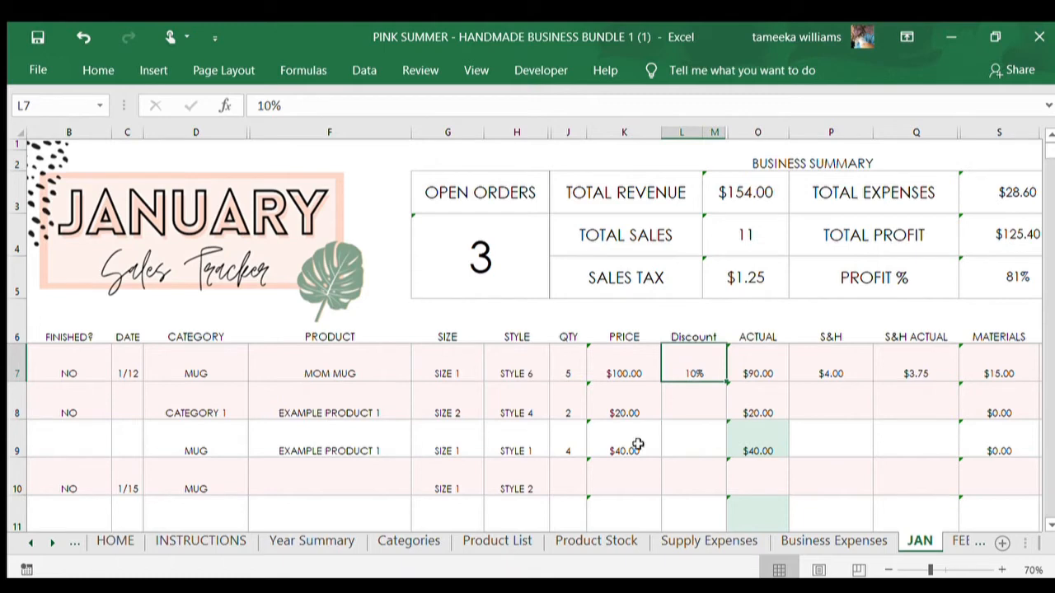
type("0")
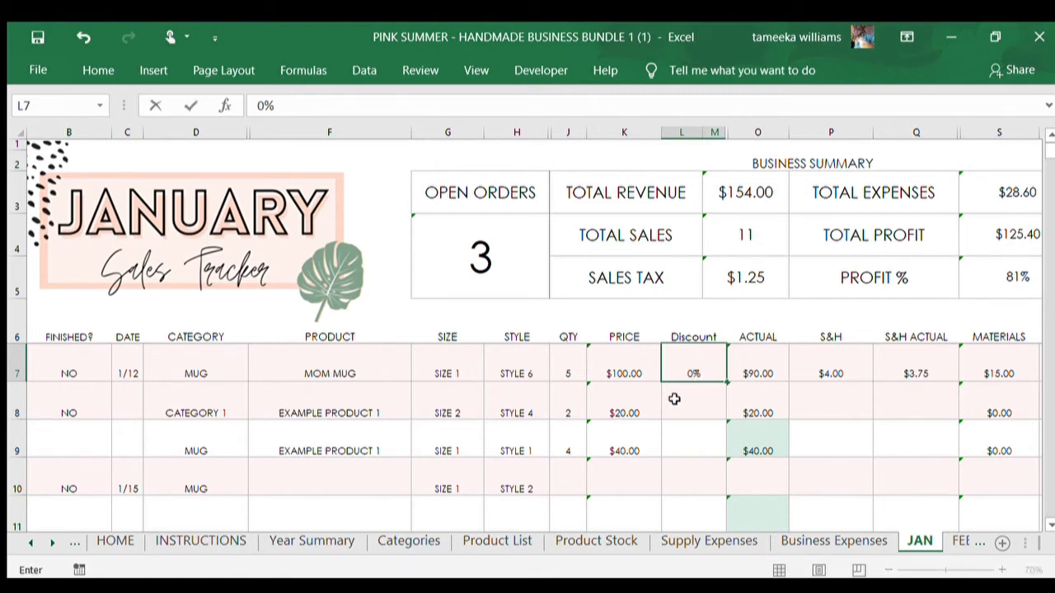
key("Return")
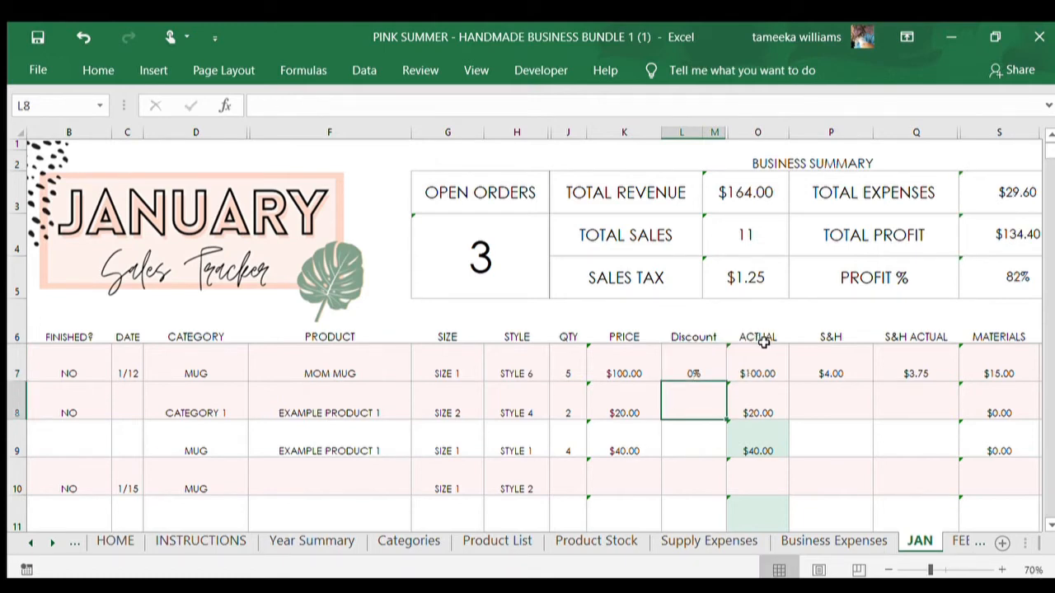
Enter 9.50 as the MOM MUG order's S&H charge and 9.48 as its actual S&H cost.
left_click(756, 362)
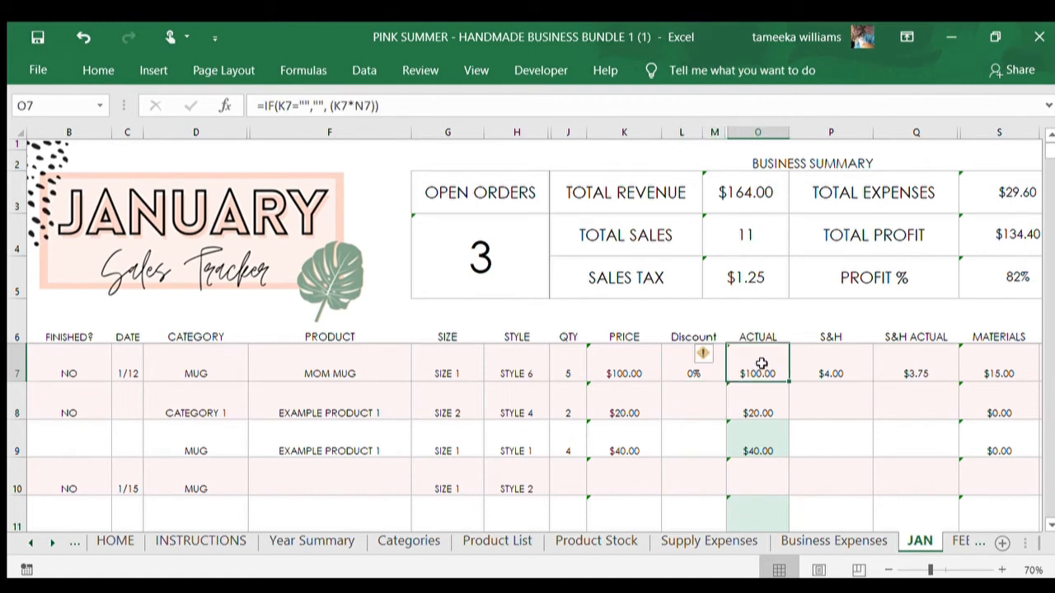
left_click(913, 369)
left_click(821, 371)
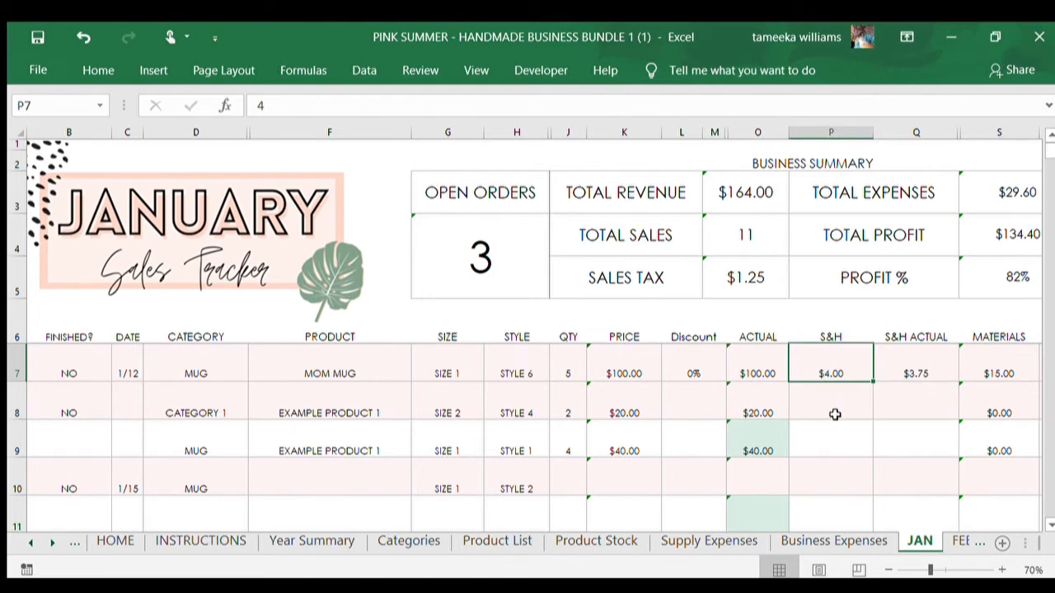
type("9")
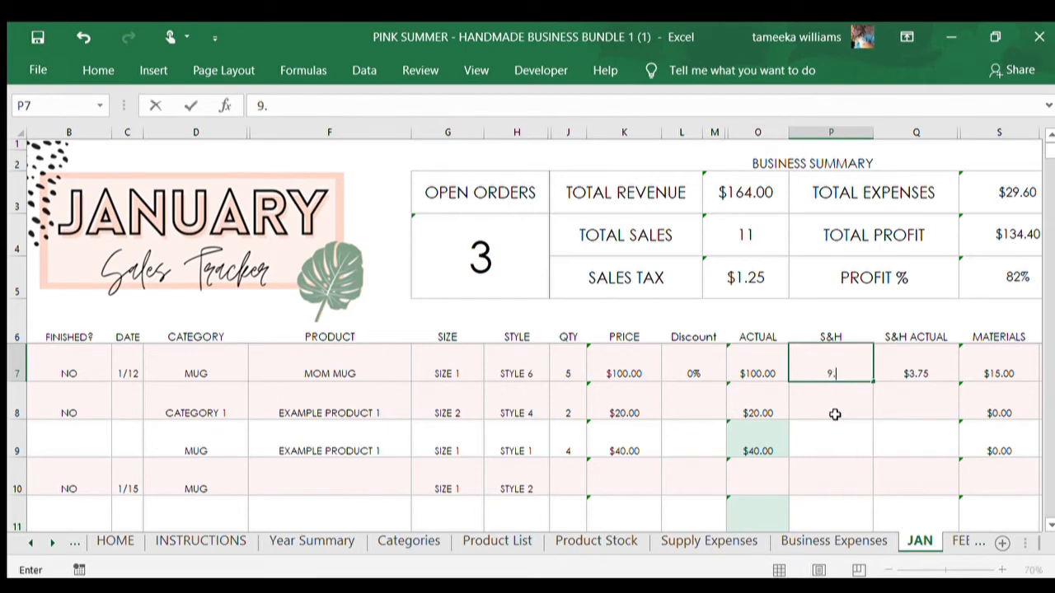
type(".50")
left_click(923, 371)
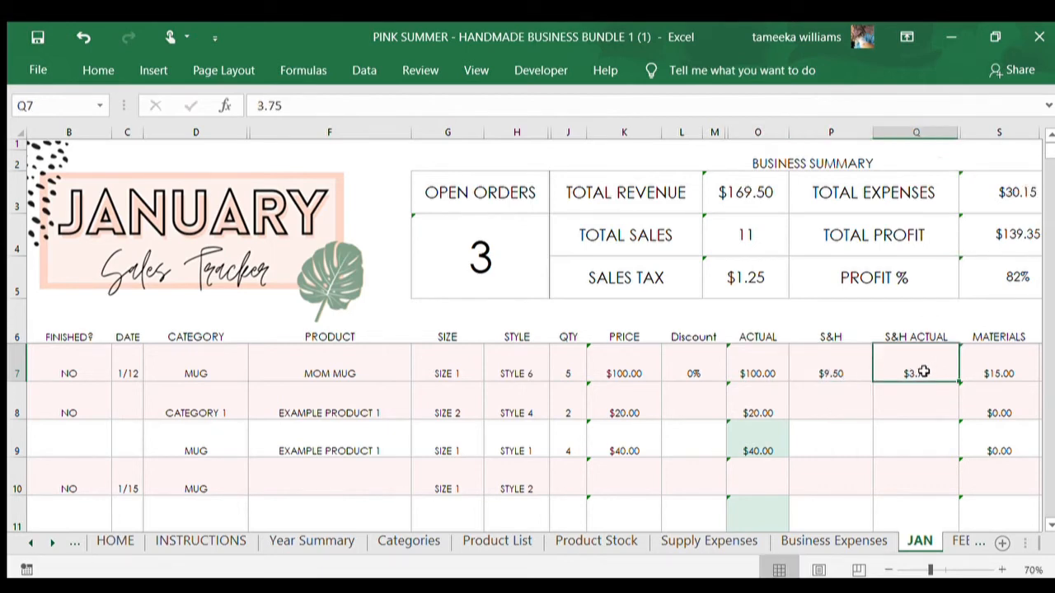
type("9")
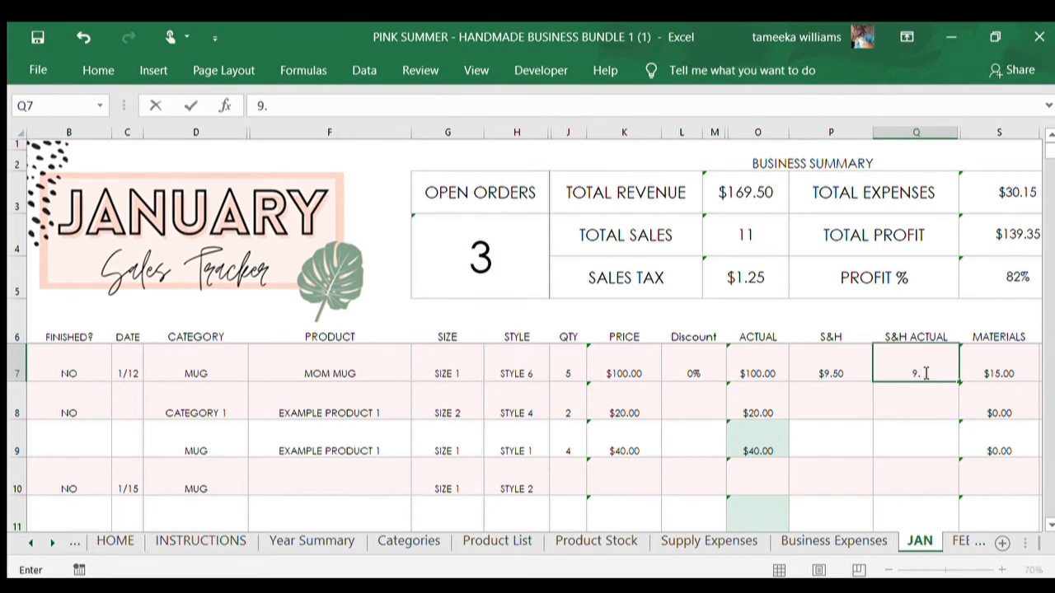
type(".48")
left_click(888, 407)
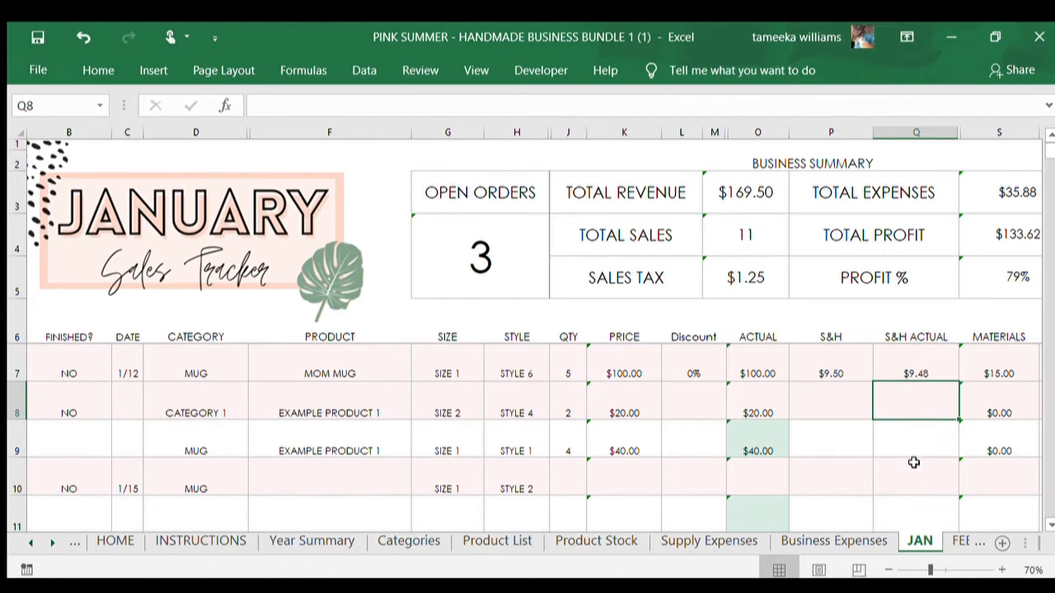
Examine the materials cost and seller entries of the MOM MUG order.
left_click_drag(906, 471, 949, 505)
left_click(609, 370)
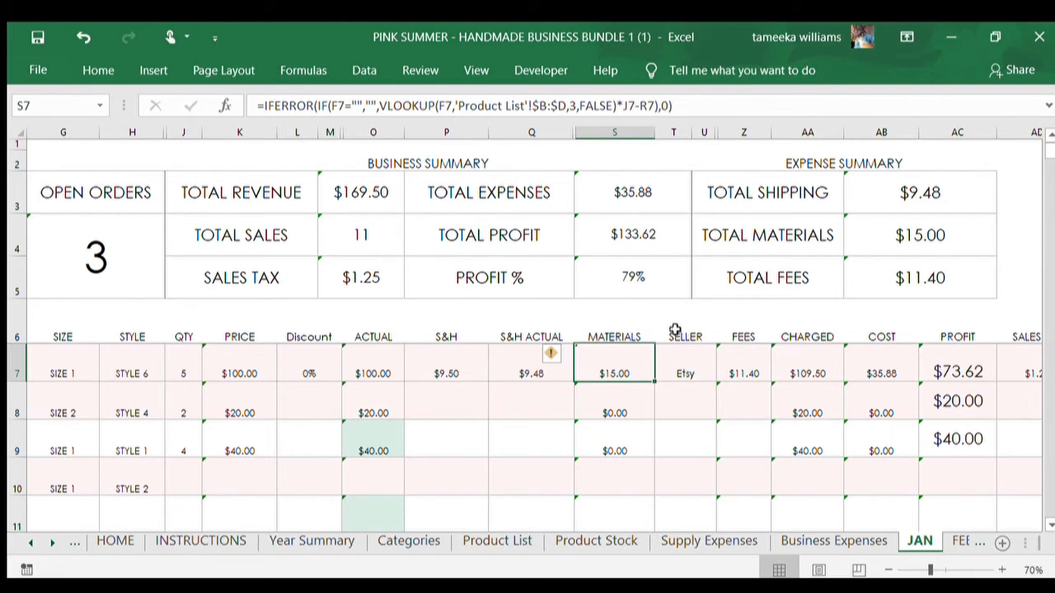
left_click(680, 357)
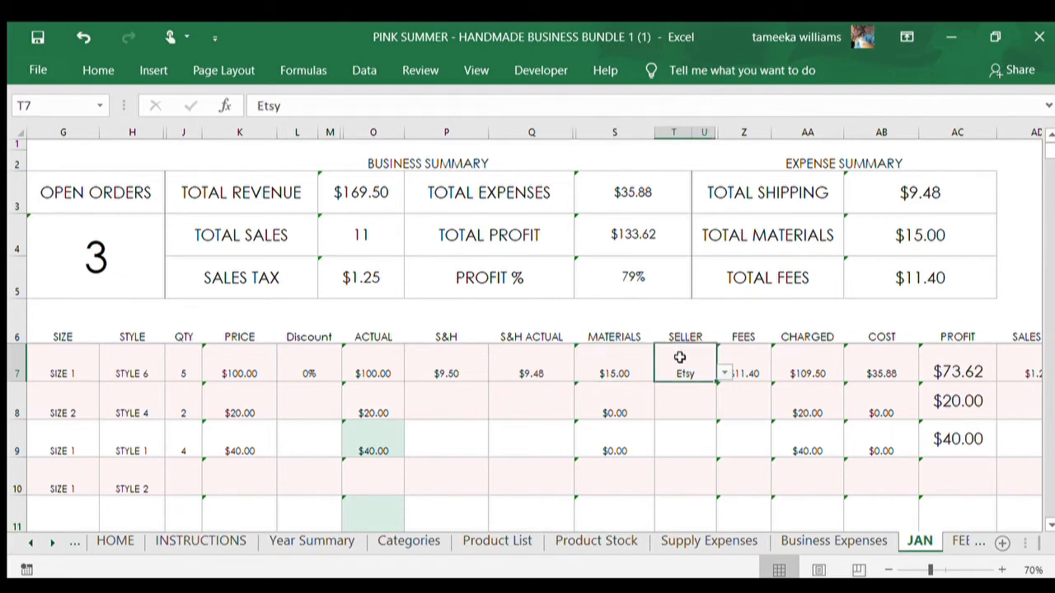
Examine the fees, charged, cost, profit, sales tax and % profit entries of the MOM MUG order.
left_click(744, 369)
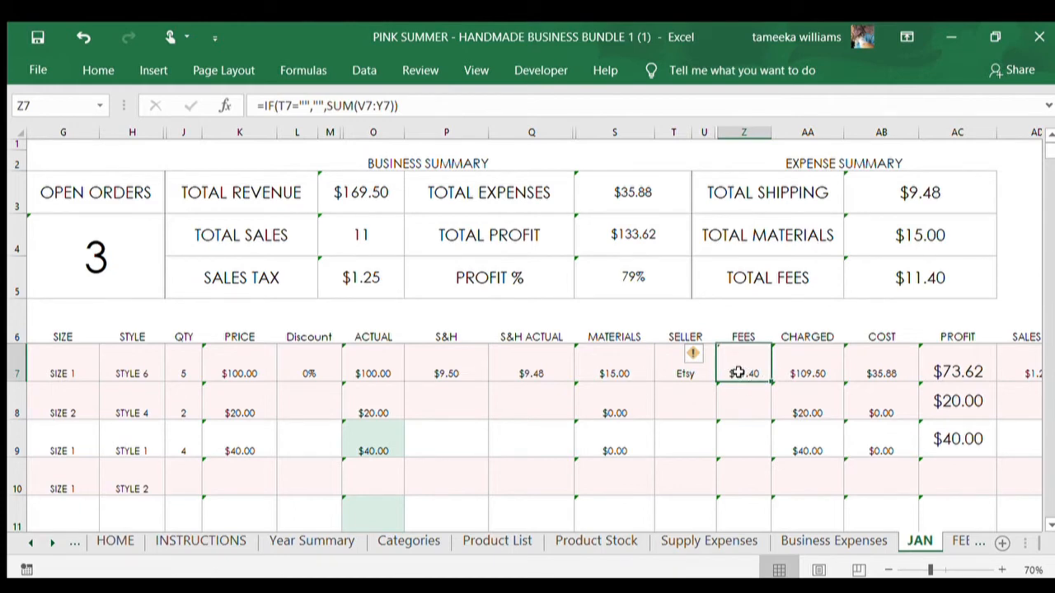
left_click(806, 373)
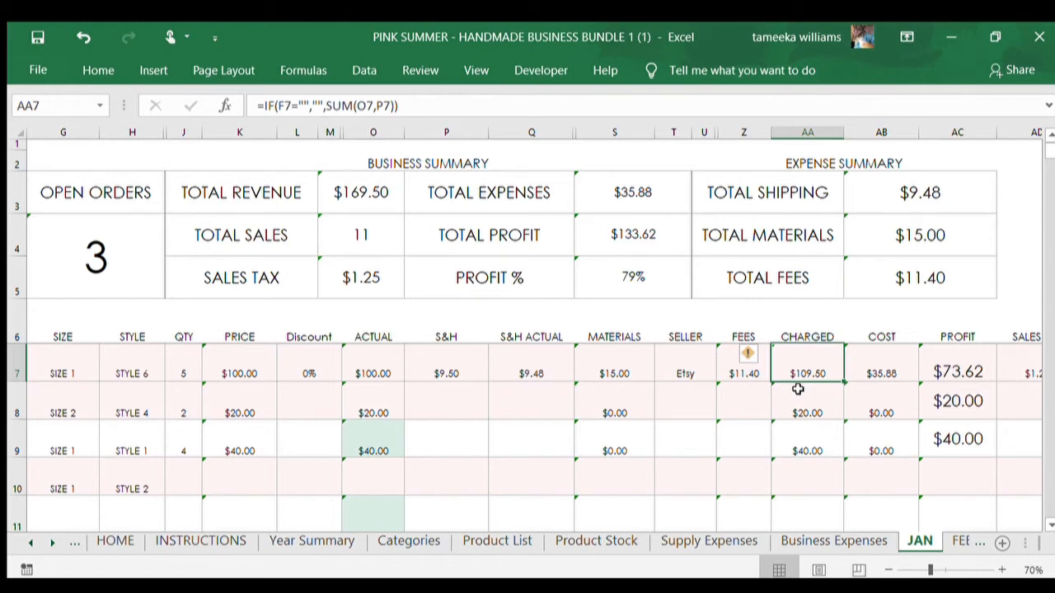
left_click(871, 370)
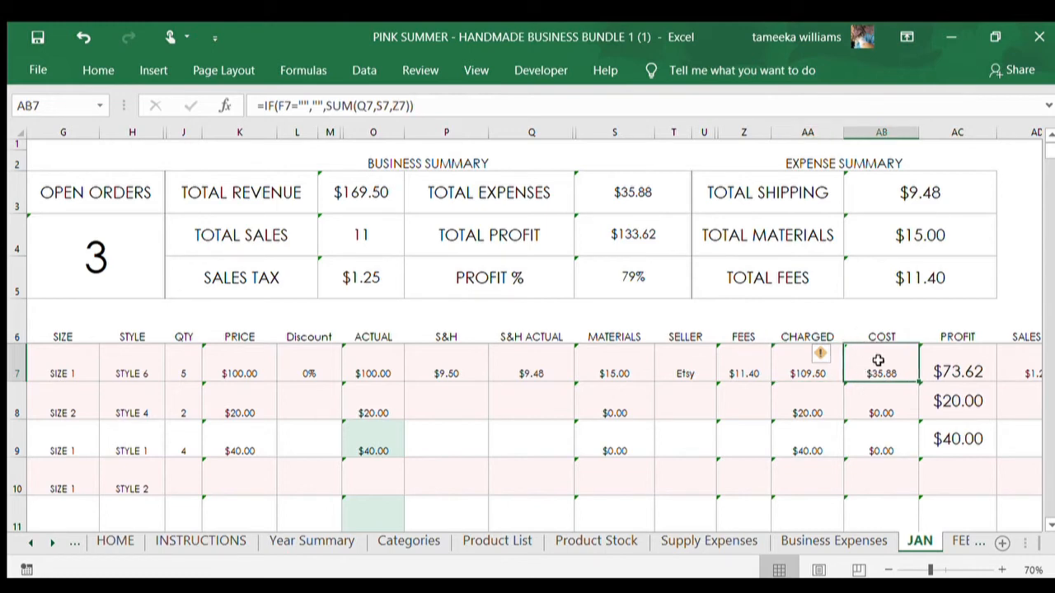
left_click(961, 365)
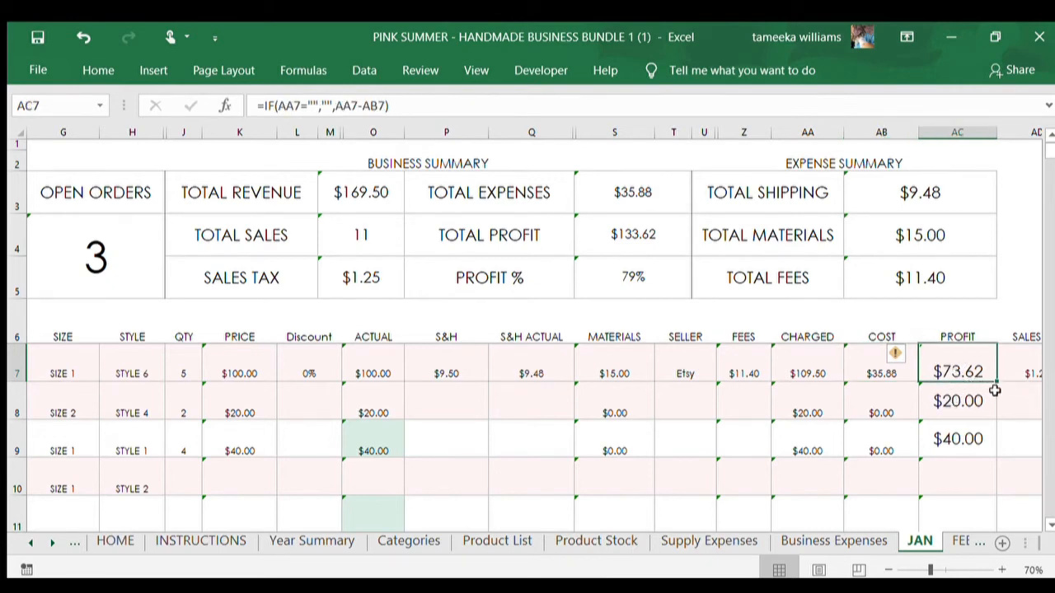
left_click_drag(1007, 401, 975, 409)
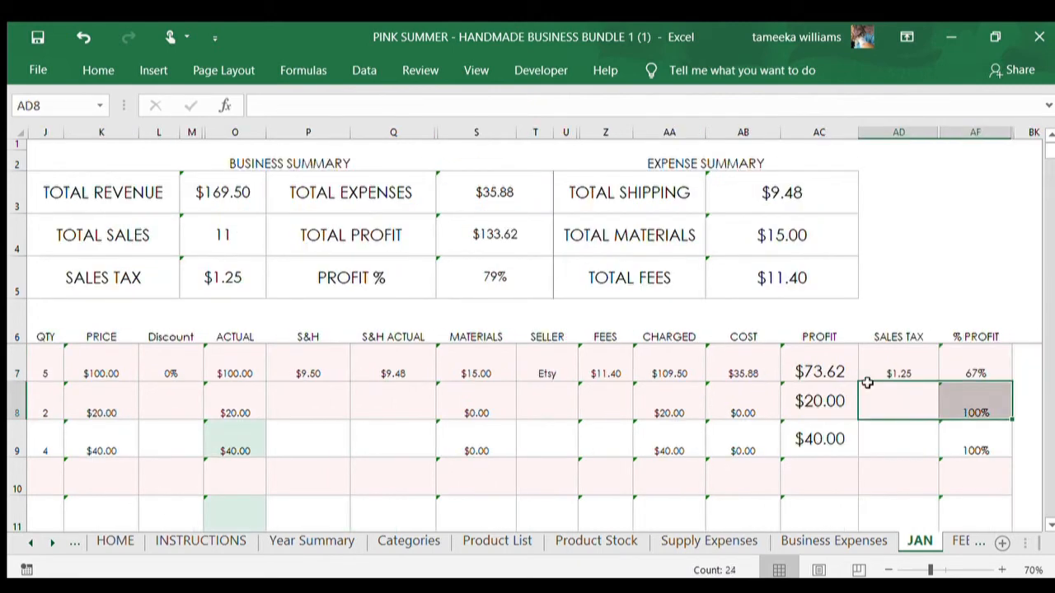
left_click(895, 355)
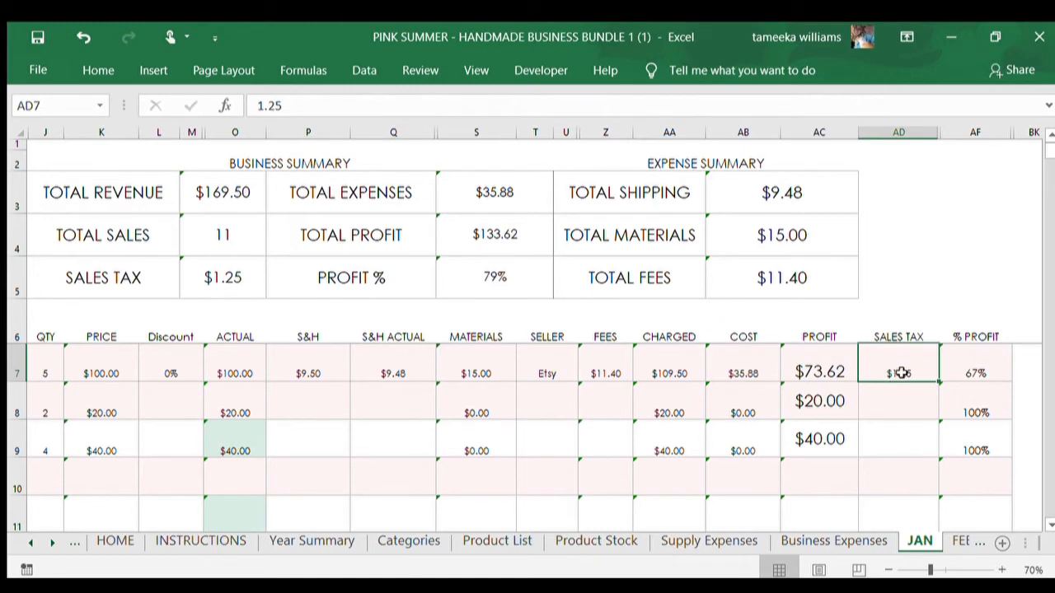
left_click(949, 368)
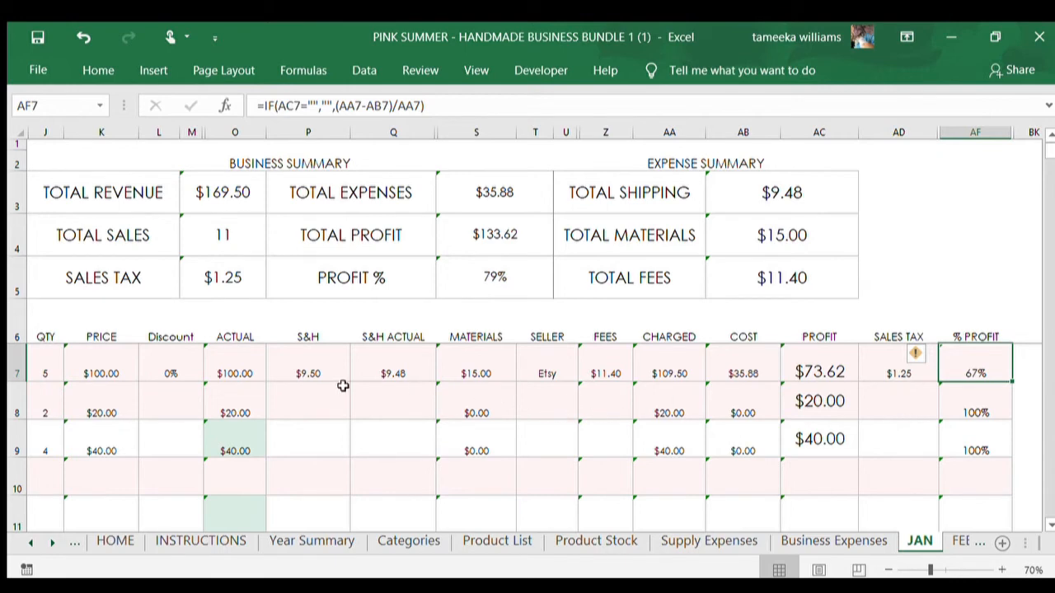
Mark the MOM MUG order as finished with YES and check the January open orders count.
left_click_drag(379, 404, 11, 412)
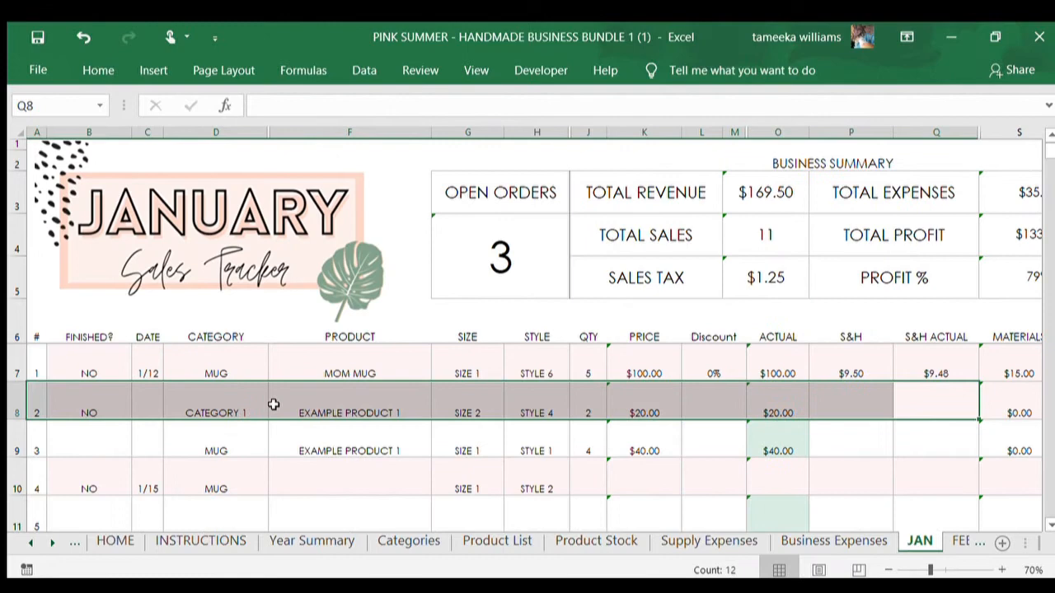
left_click(477, 268)
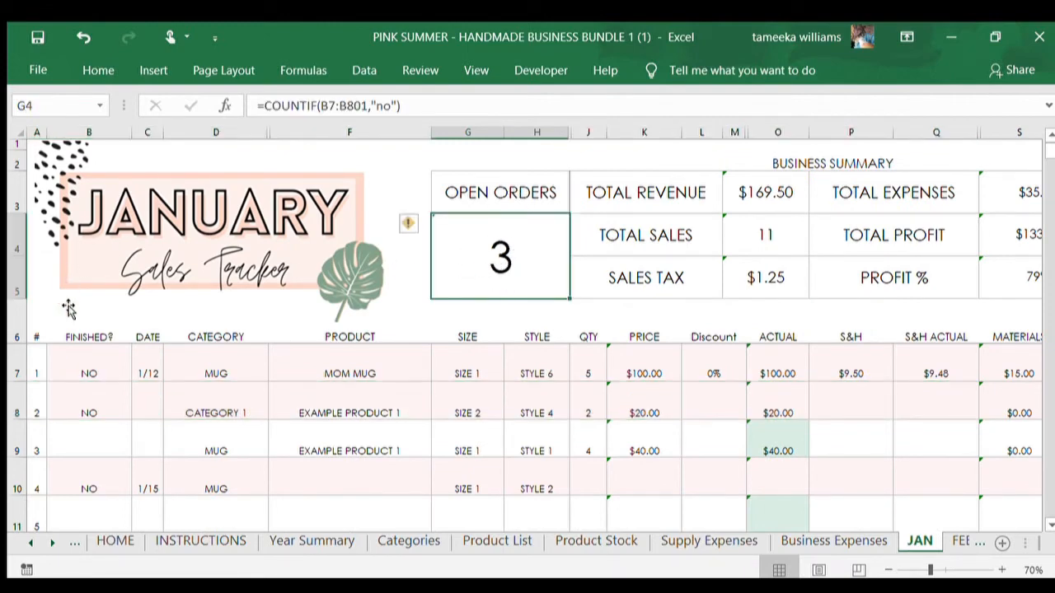
left_click(93, 363)
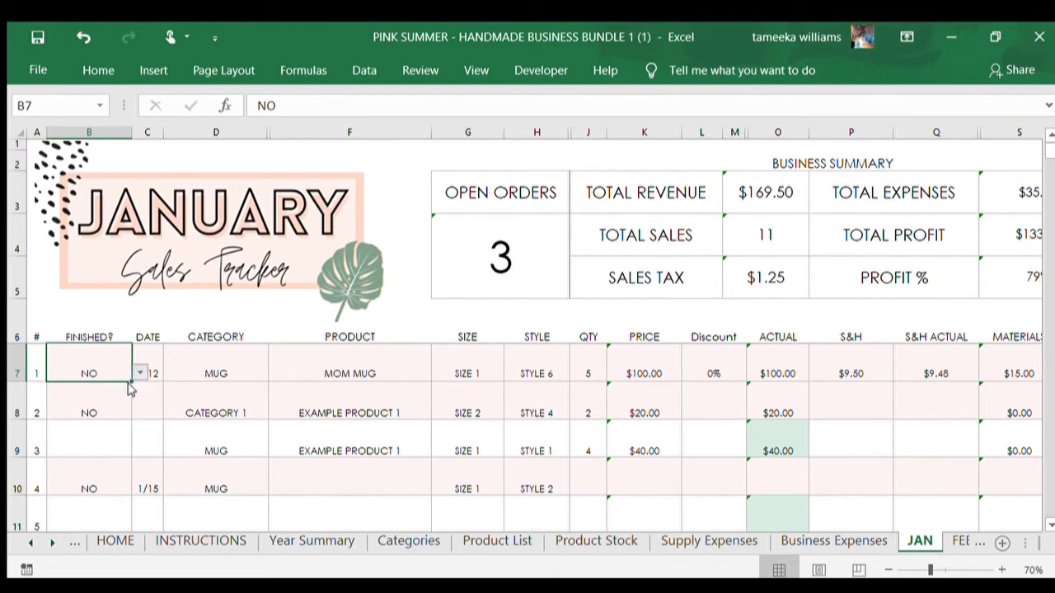
left_click(140, 373)
left_click(129, 388)
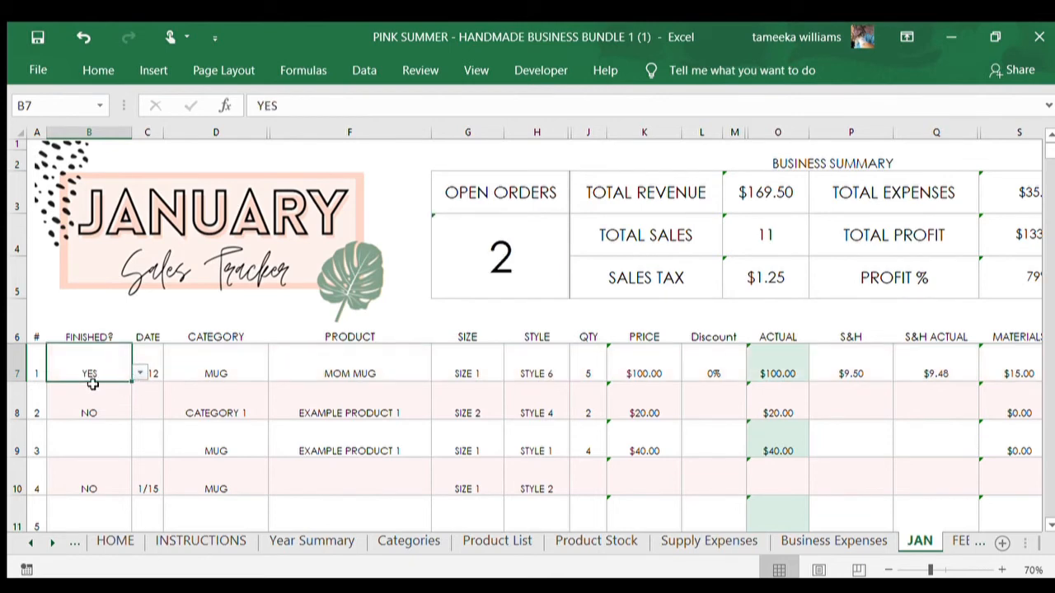
left_click(521, 230)
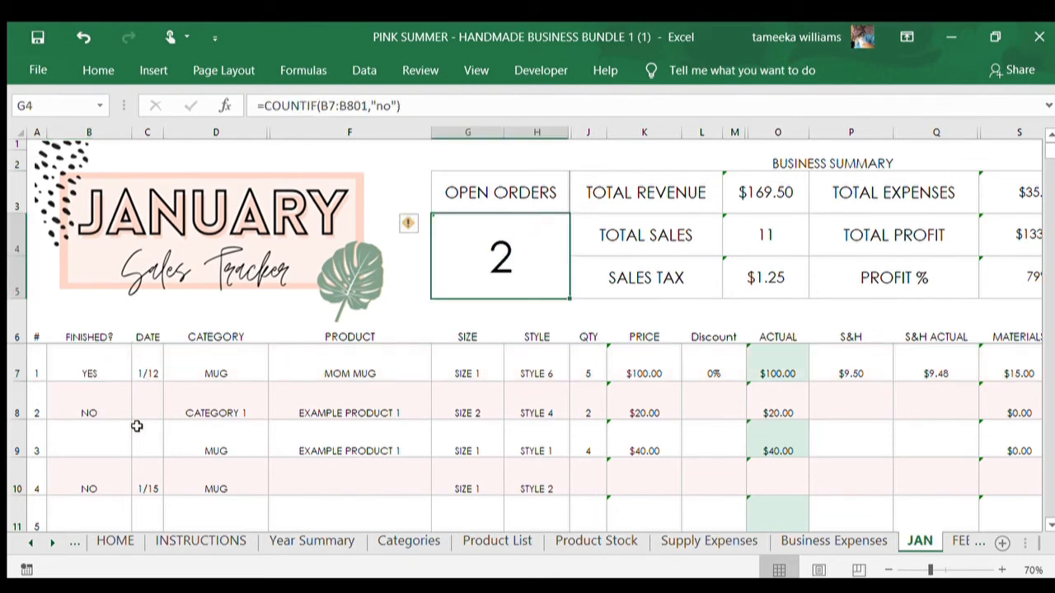
Set the finished status of order 2, the CATEGORY 1 example product, to YES.
left_click(110, 406)
left_click(140, 410)
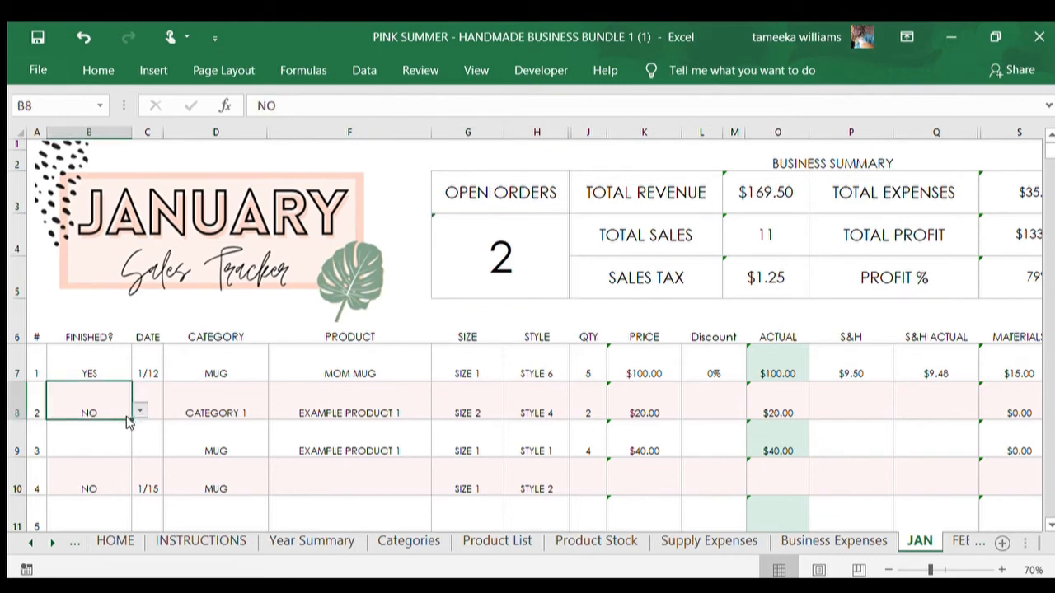
left_click(127, 423)
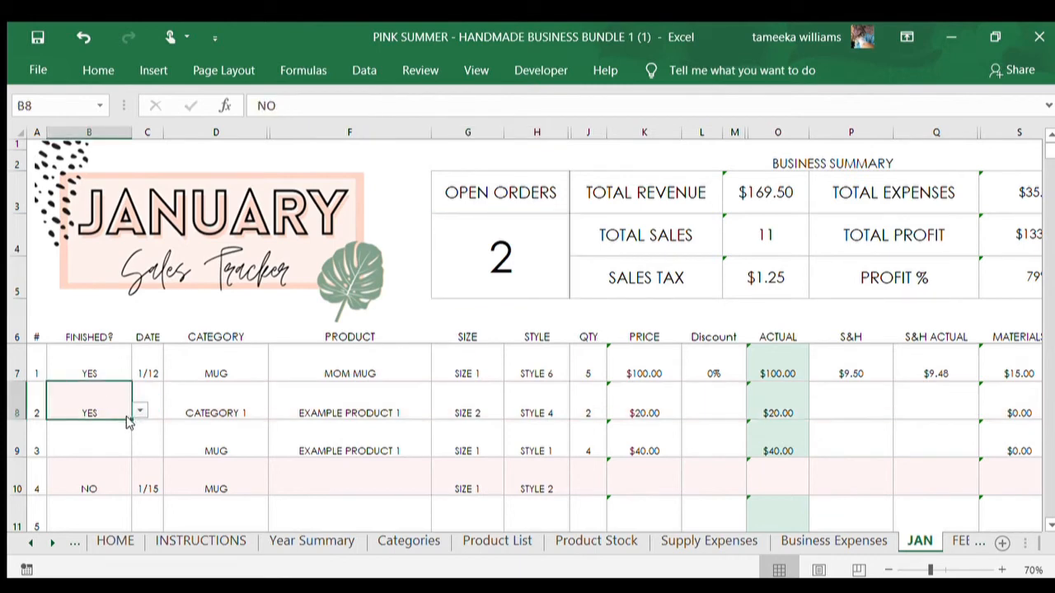
left_click(149, 458)
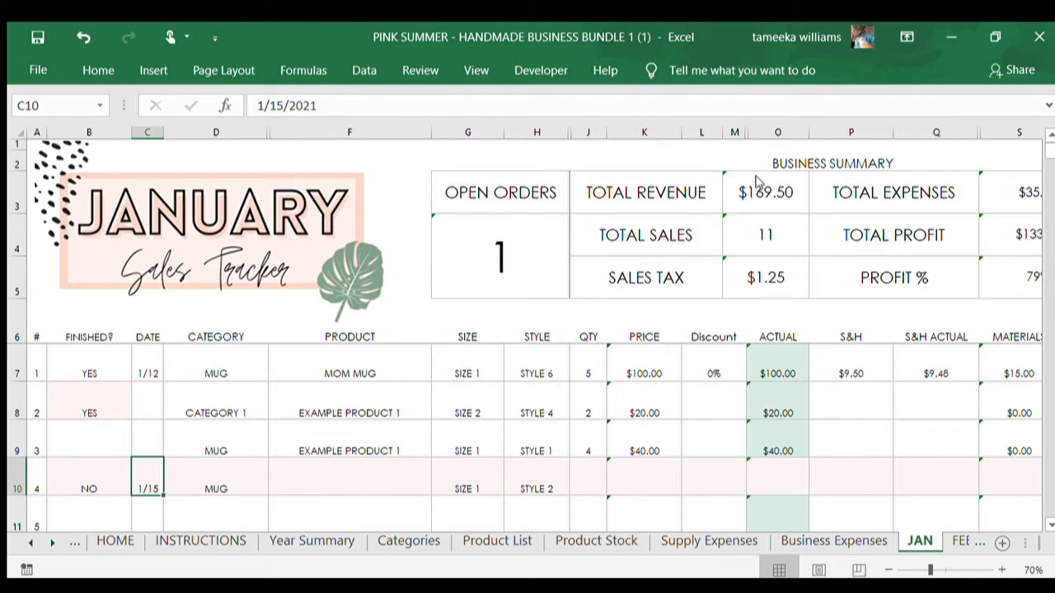
Examine the total revenue, total sales, sales tax and profit % figures in January's business summary.
left_click(745, 206)
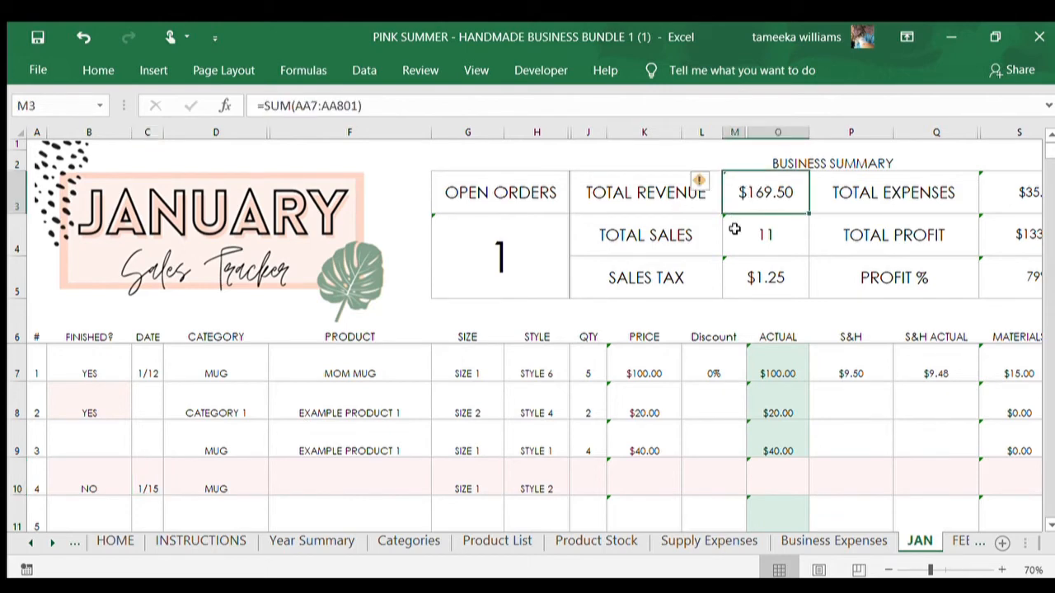
left_click(735, 236)
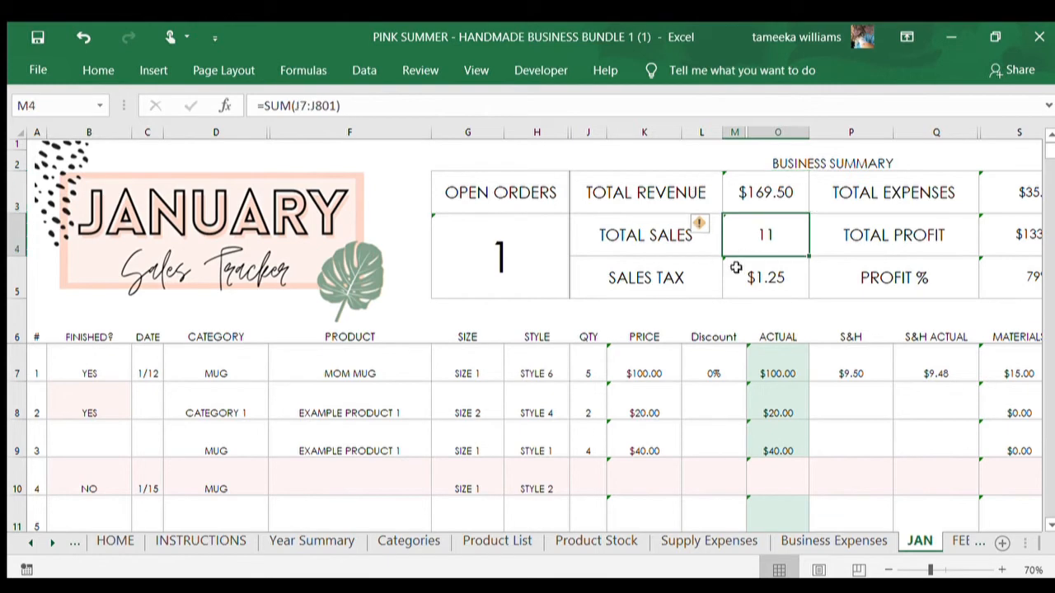
left_click(737, 276)
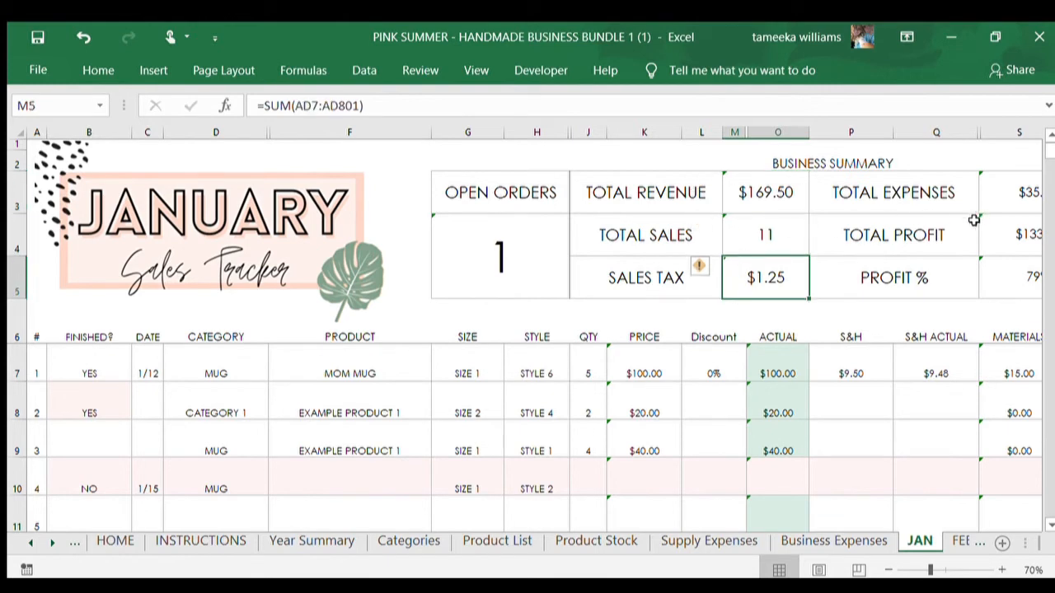
left_click_drag(931, 308, 994, 346)
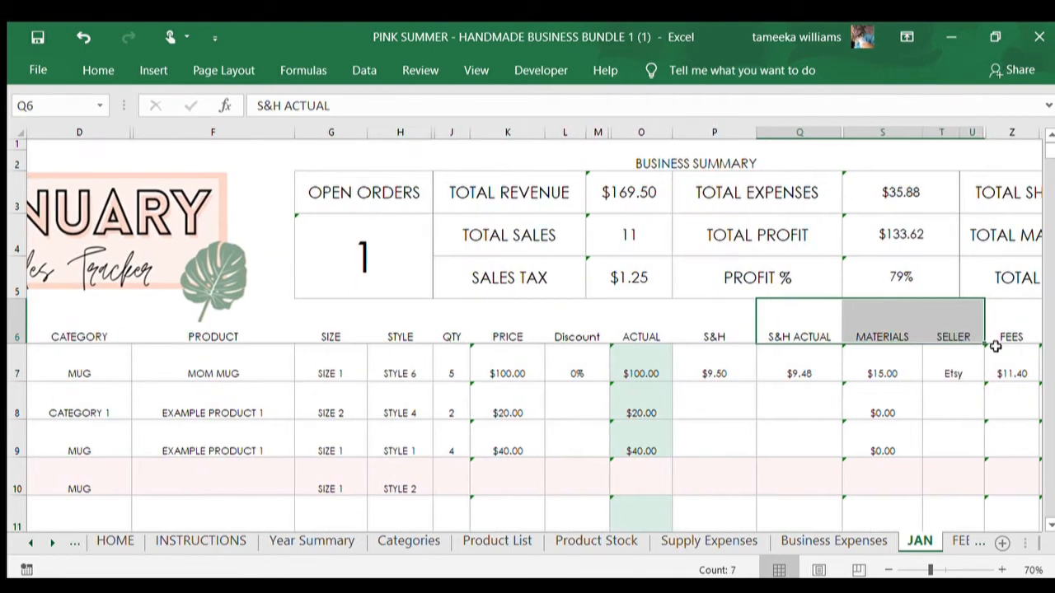
left_click(888, 272)
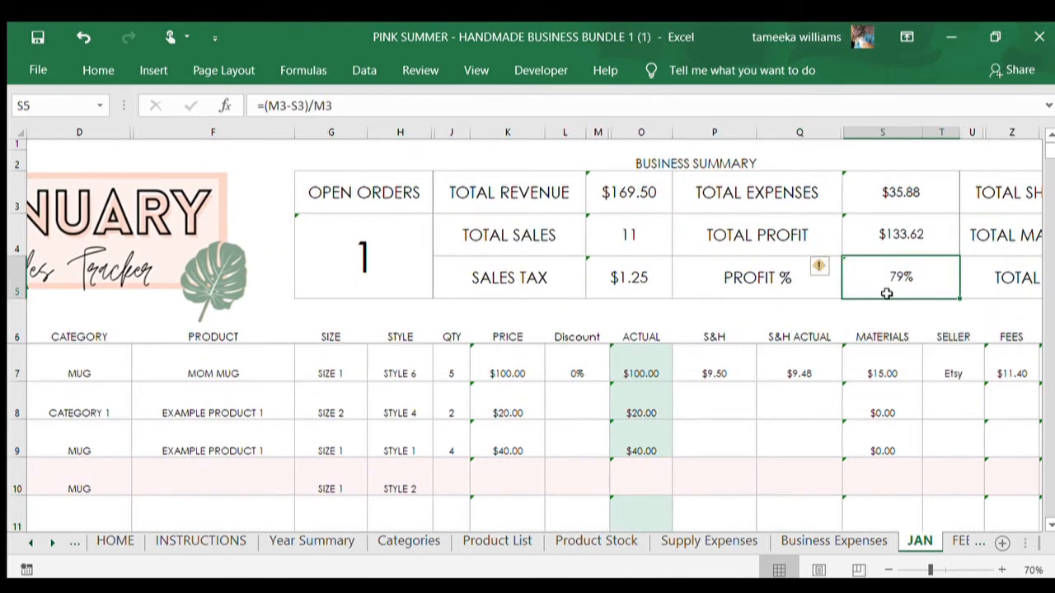
Examine the total shipping, total materials and total fees in January's expense summary.
left_click_drag(857, 304, 1035, 320)
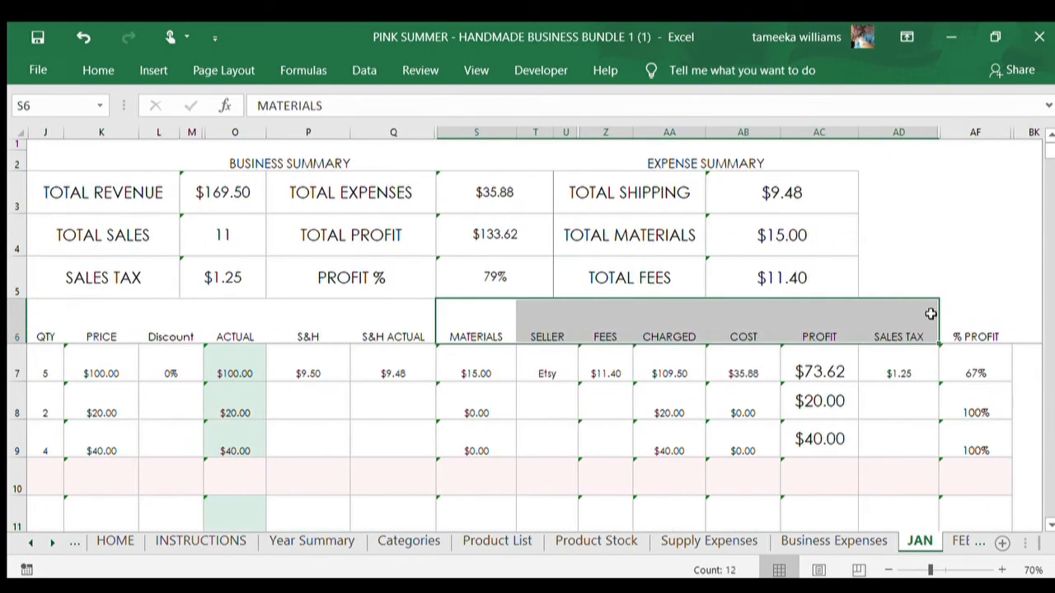
left_click(752, 191)
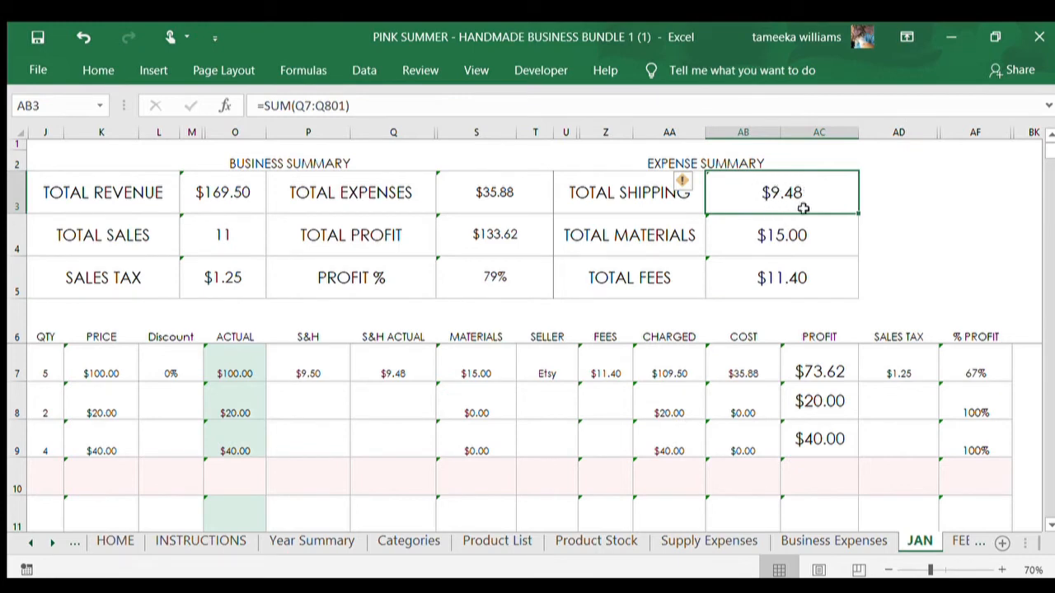
left_click(753, 234)
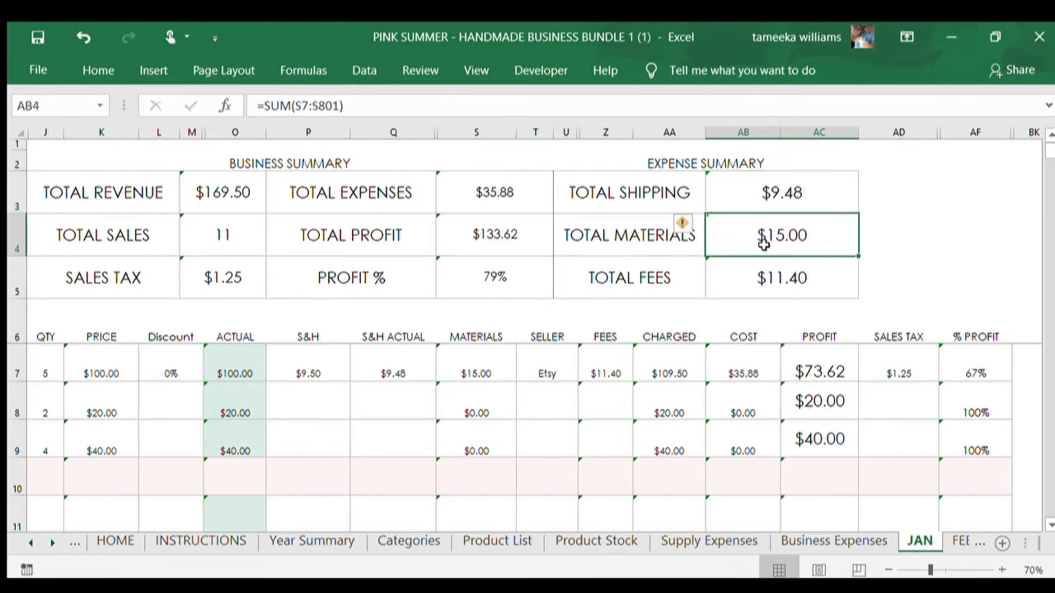
left_click(756, 274)
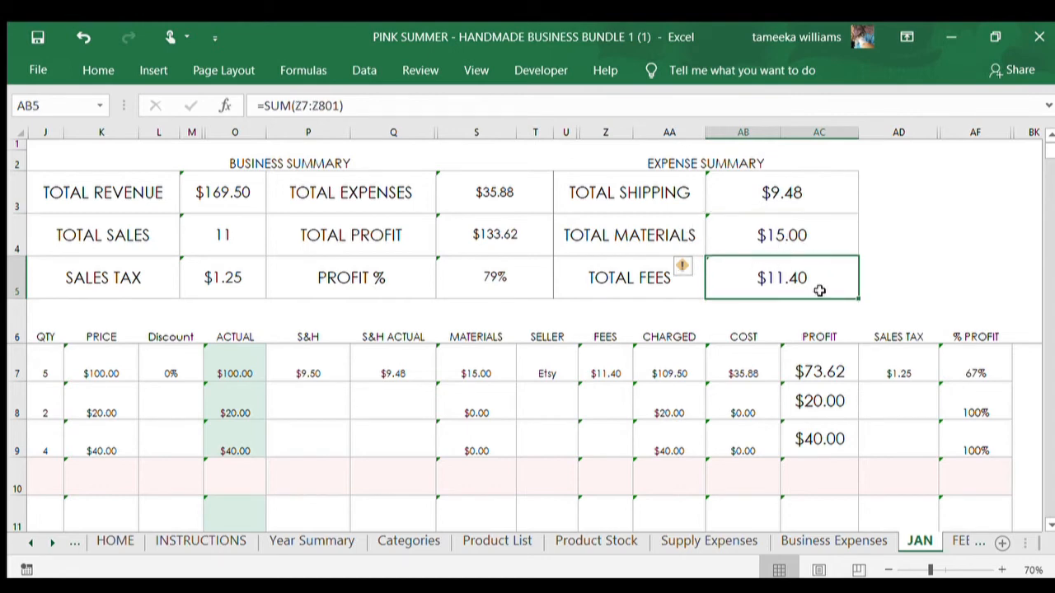
Review the finished status entries of the first January orders.
left_click_drag(771, 305, 12, 325)
left_click(86, 369)
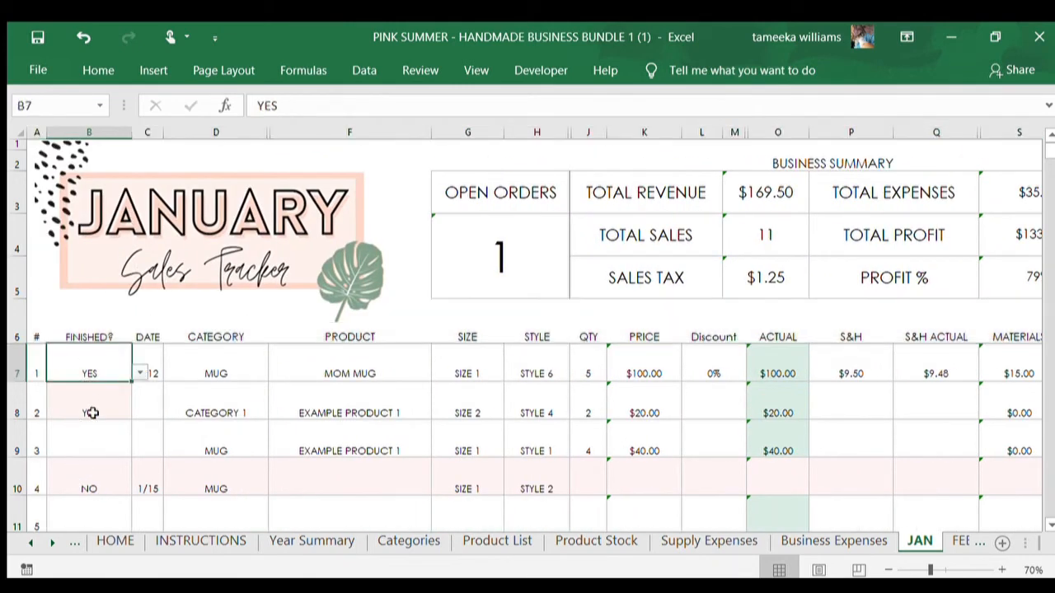
left_click(93, 442)
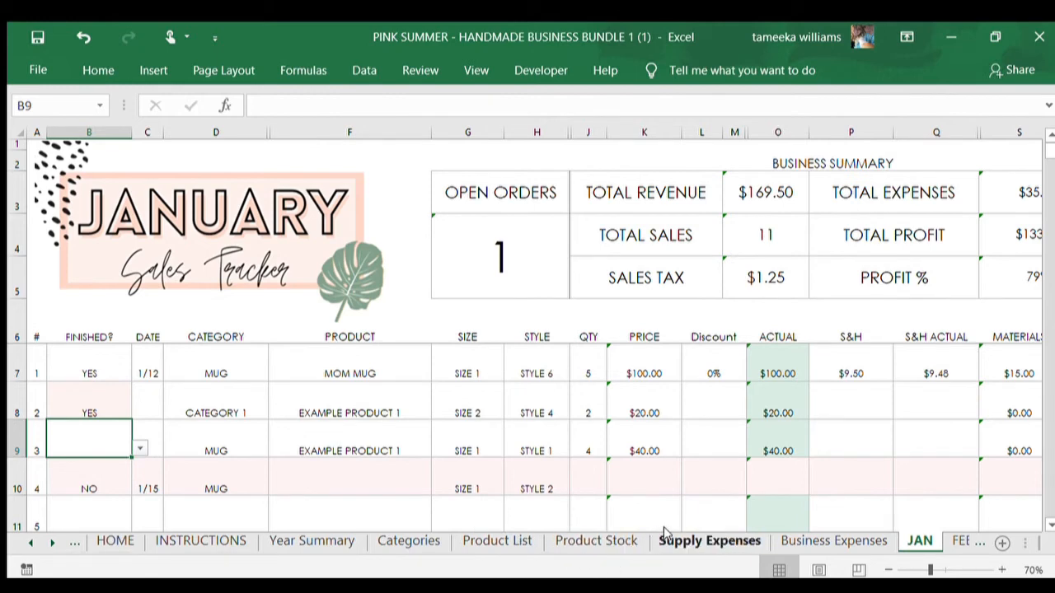
Open the Supply Expenses sheet and examine its supply categories and the example entry's category, month and total cost.
left_click(709, 541)
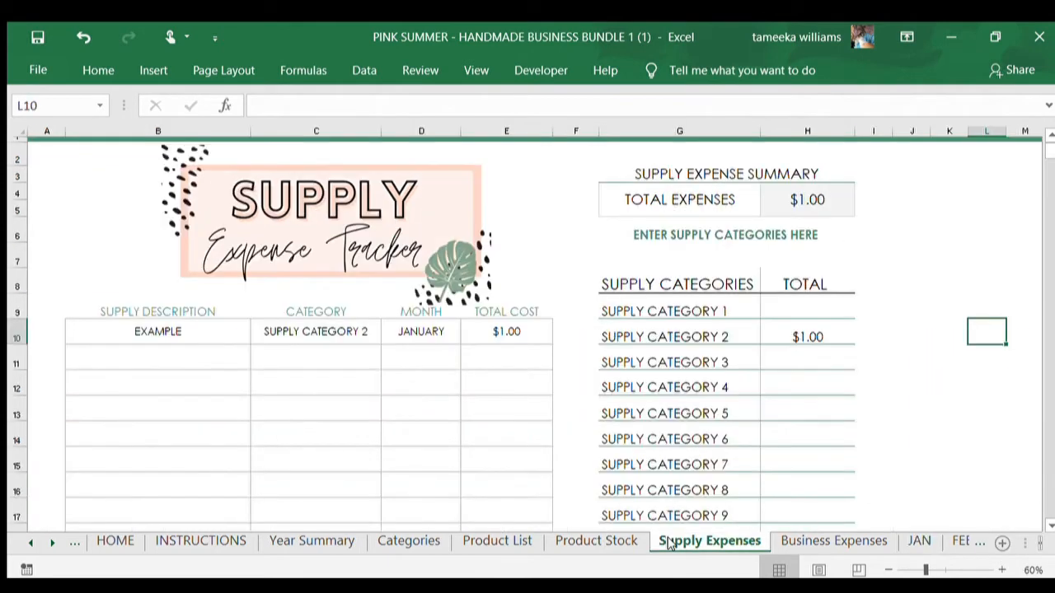
left_click(643, 311)
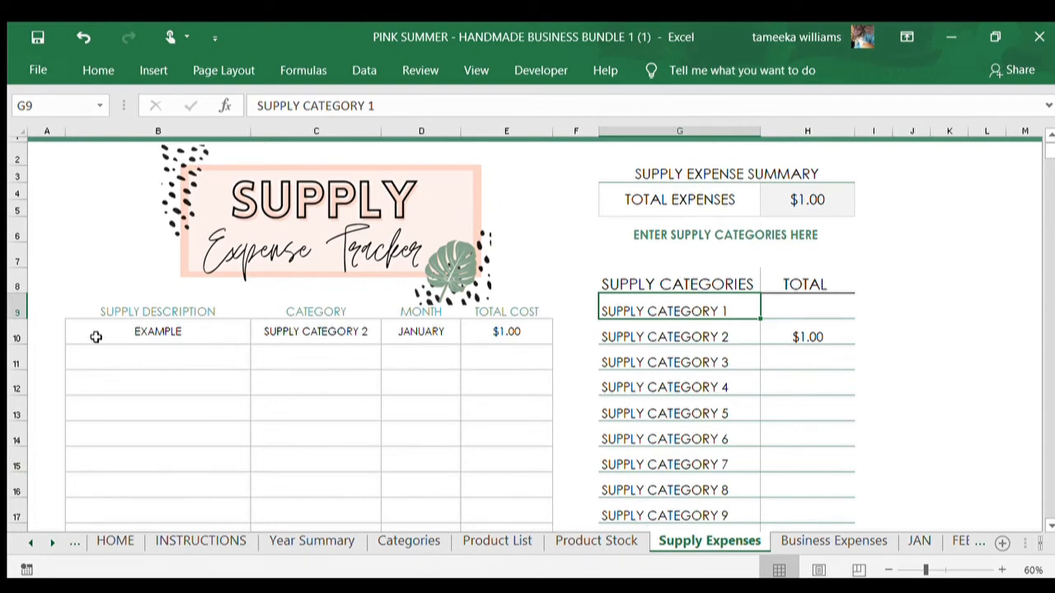
left_click(187, 349)
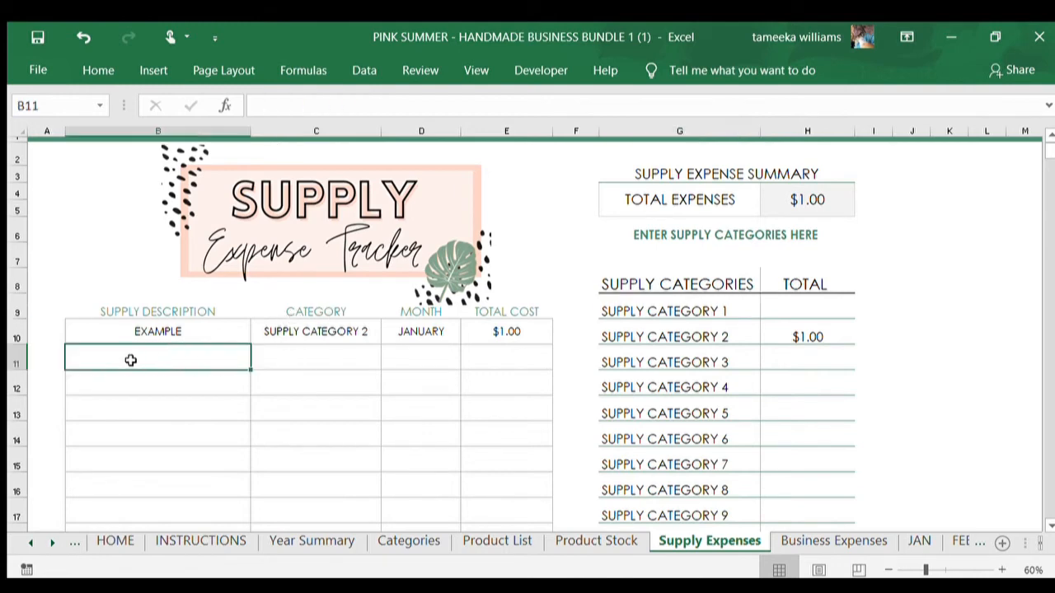
left_click(308, 353)
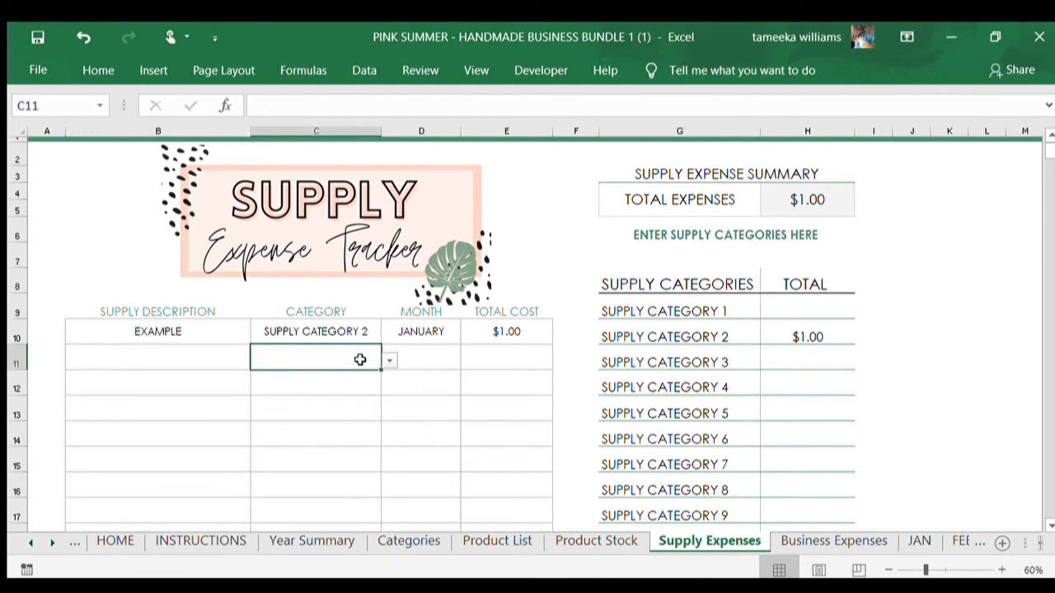
left_click(360, 333)
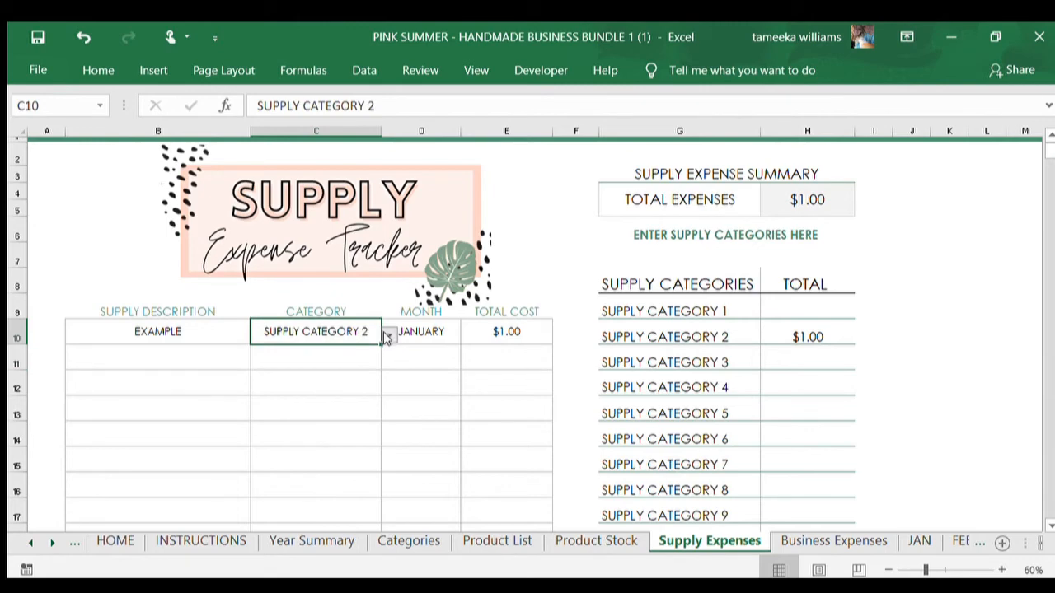
left_click(412, 334)
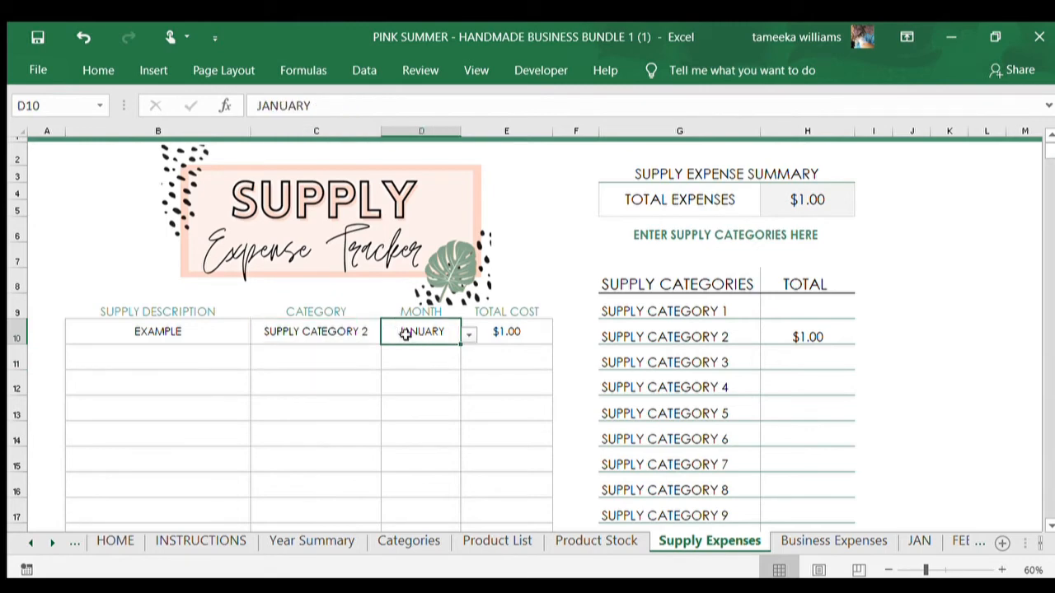
left_click(524, 331)
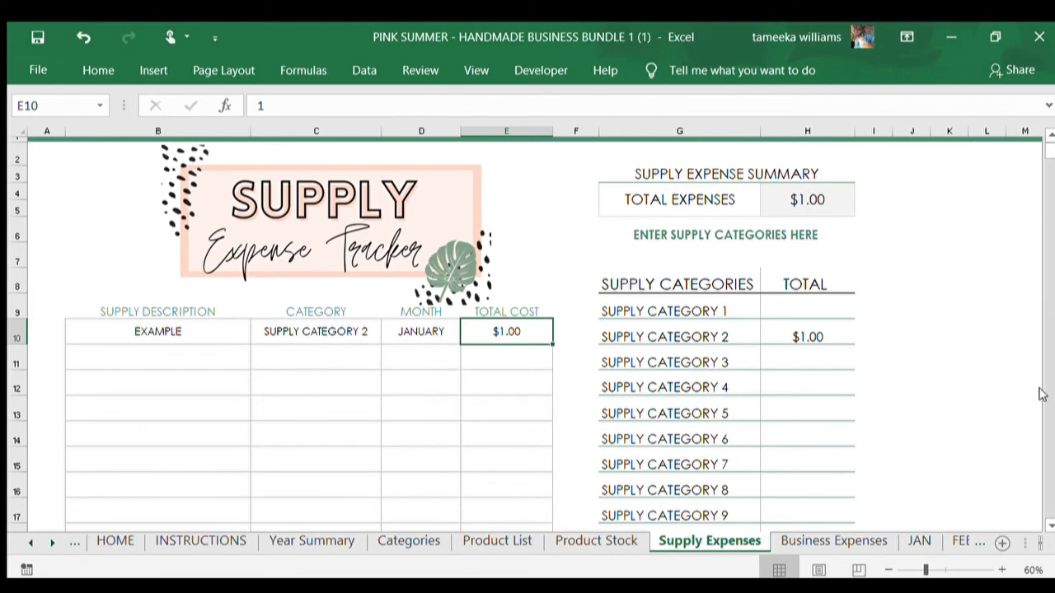
Examine the monthly totals table below the supply categories.
left_click(911, 408)
scroll(1045, 524, "down", 2)
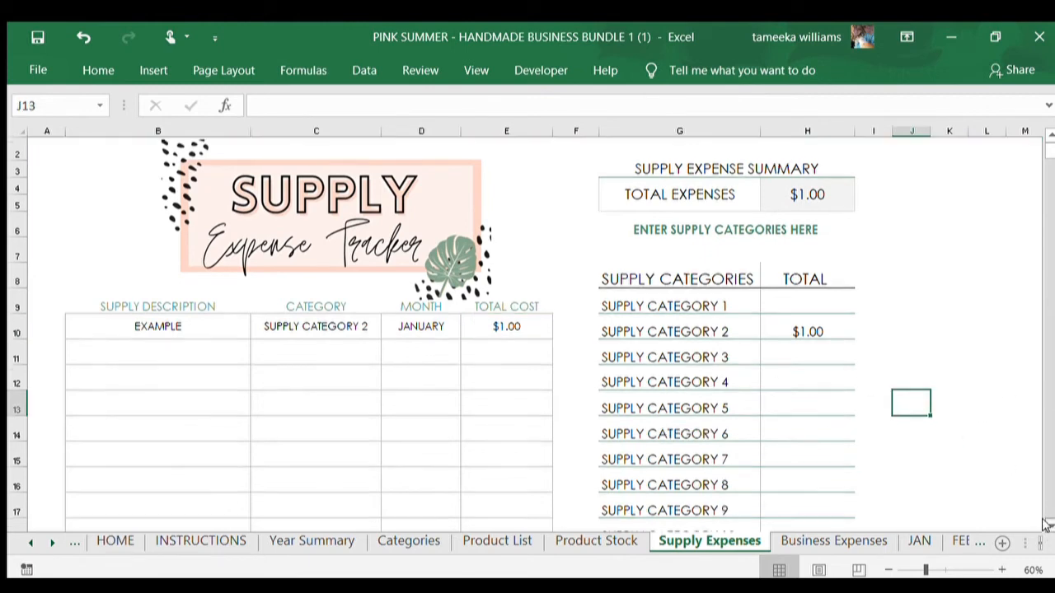
scroll(1045, 524, "down", 3)
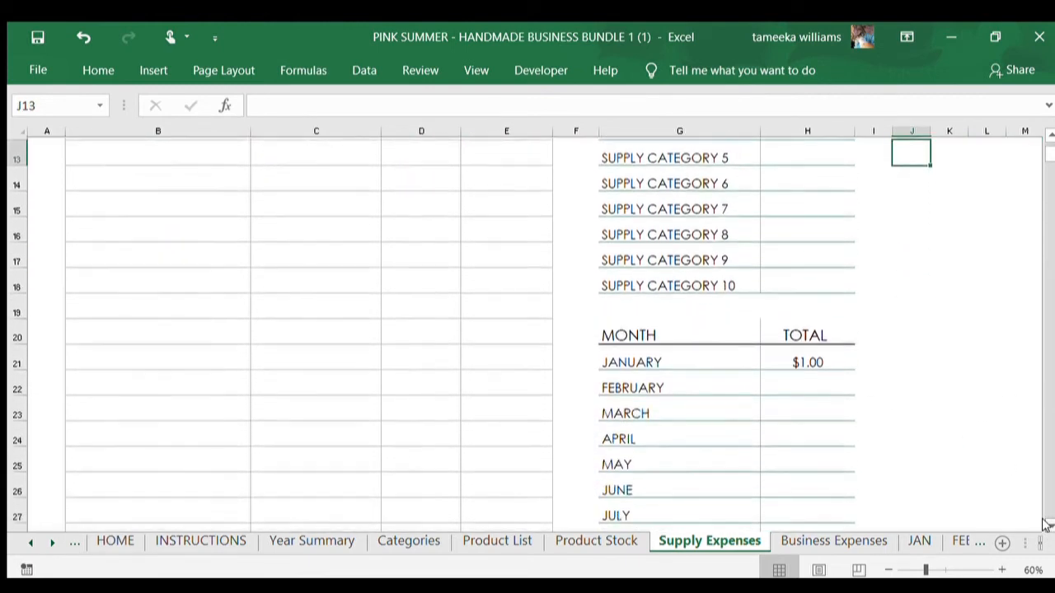
Open the Business Expenses sheet and examine its monthly totals, automatic expense rows and the placeholder rows for custom expenses.
scroll(1045, 524, "down", 1)
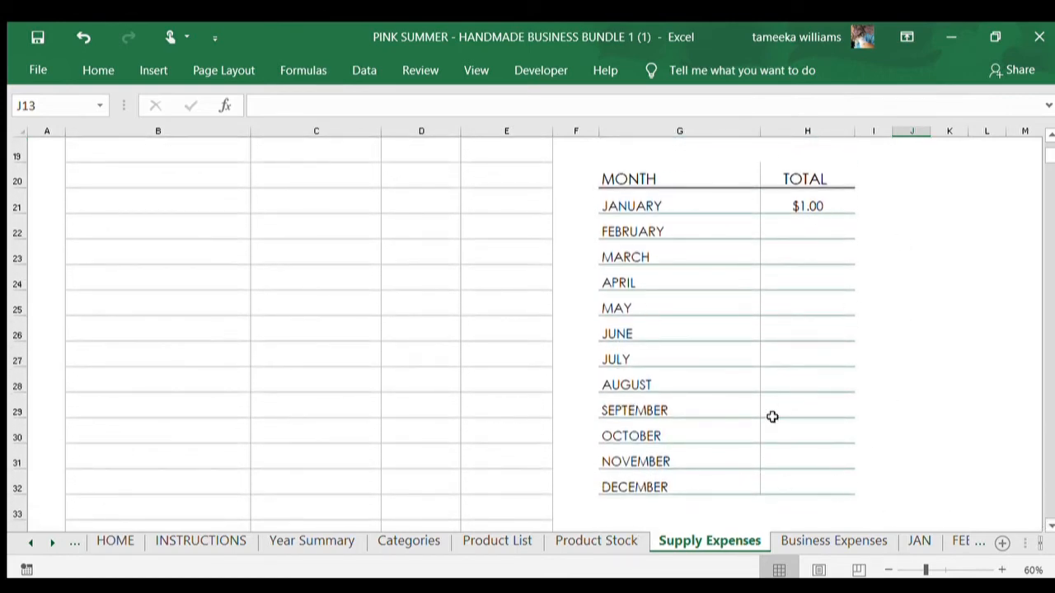
left_click(832, 540)
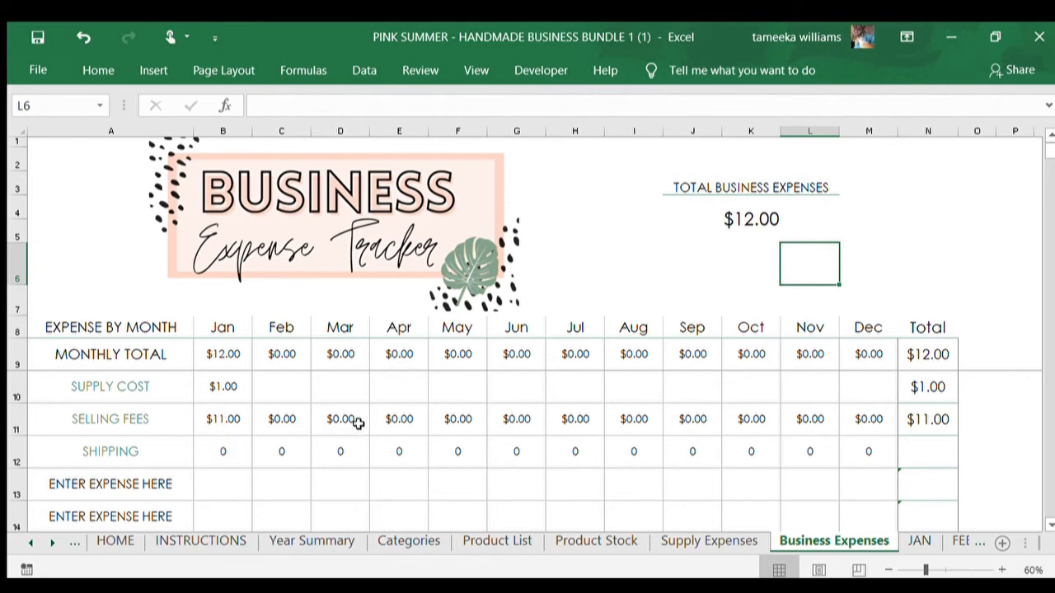
left_click(1049, 525)
left_click(1049, 525)
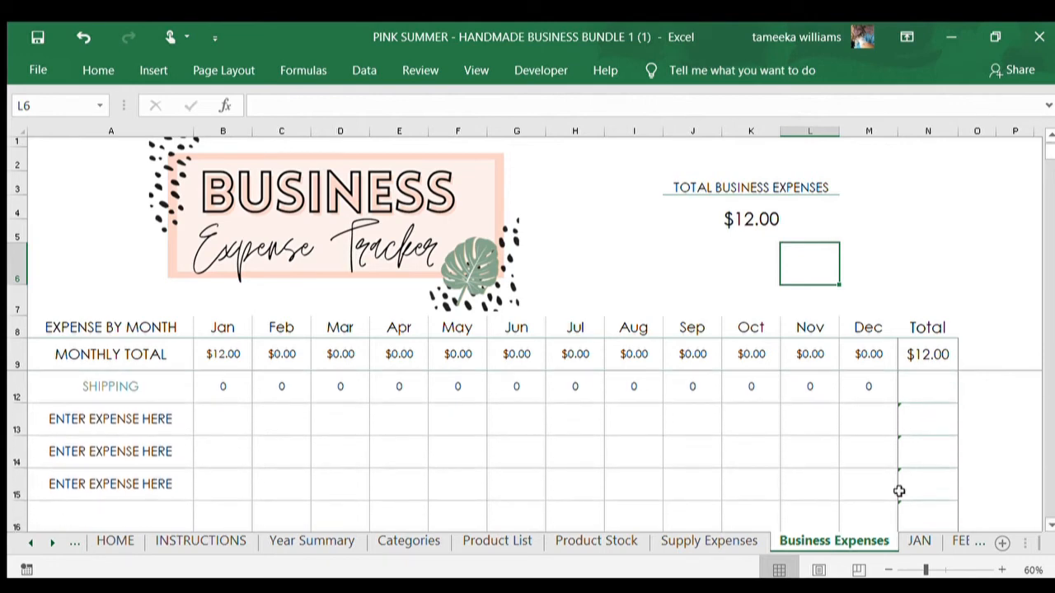
left_click(92, 501)
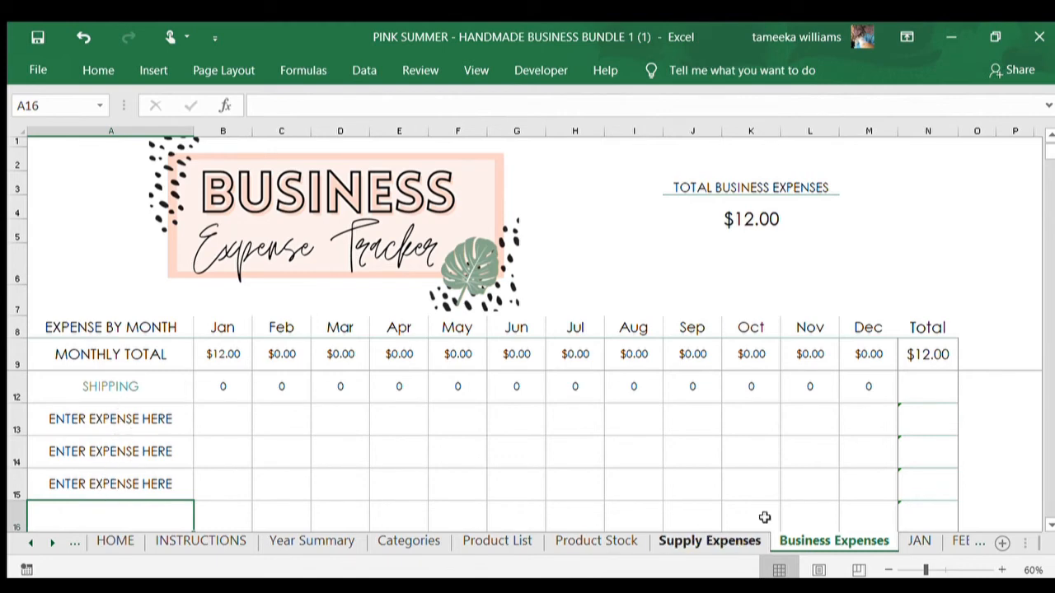
left_click(1047, 524)
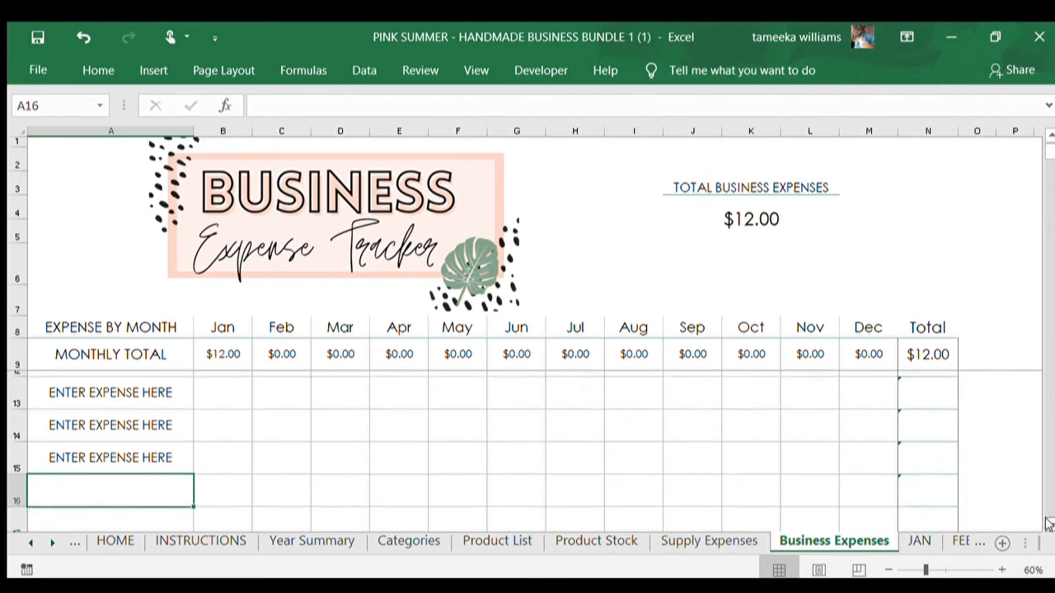
left_click(1048, 134)
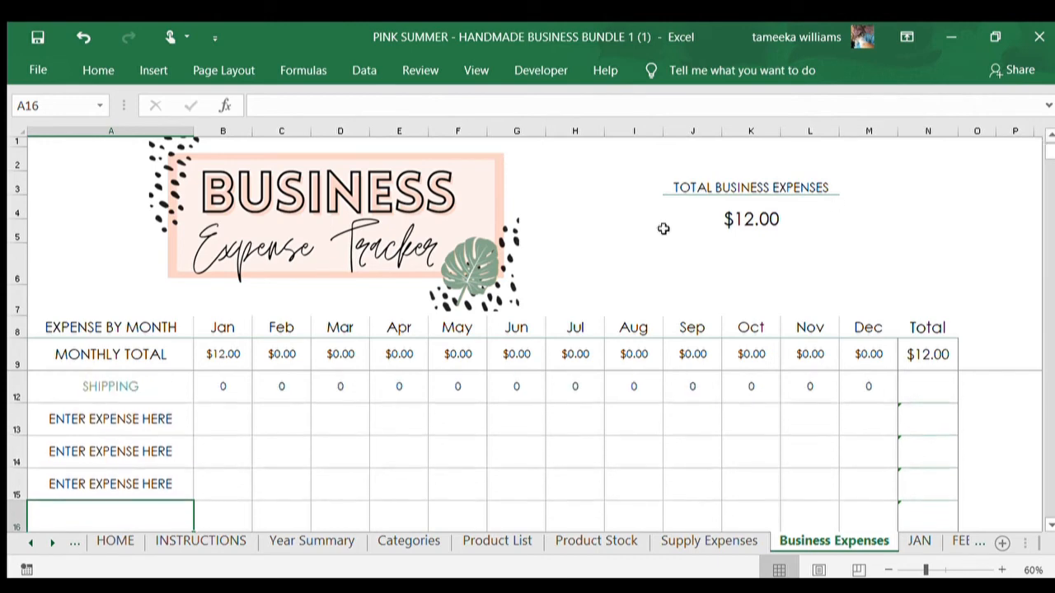
Label the first placeholder expense row below SHIPPING as ADVERTISING.
left_click(137, 420)
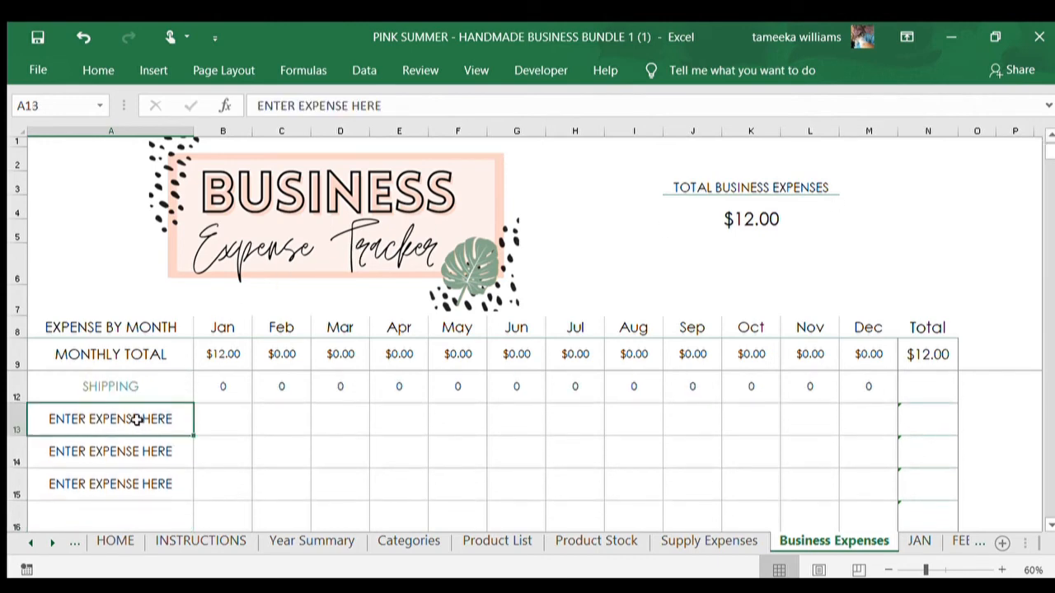
type("ADVERTI")
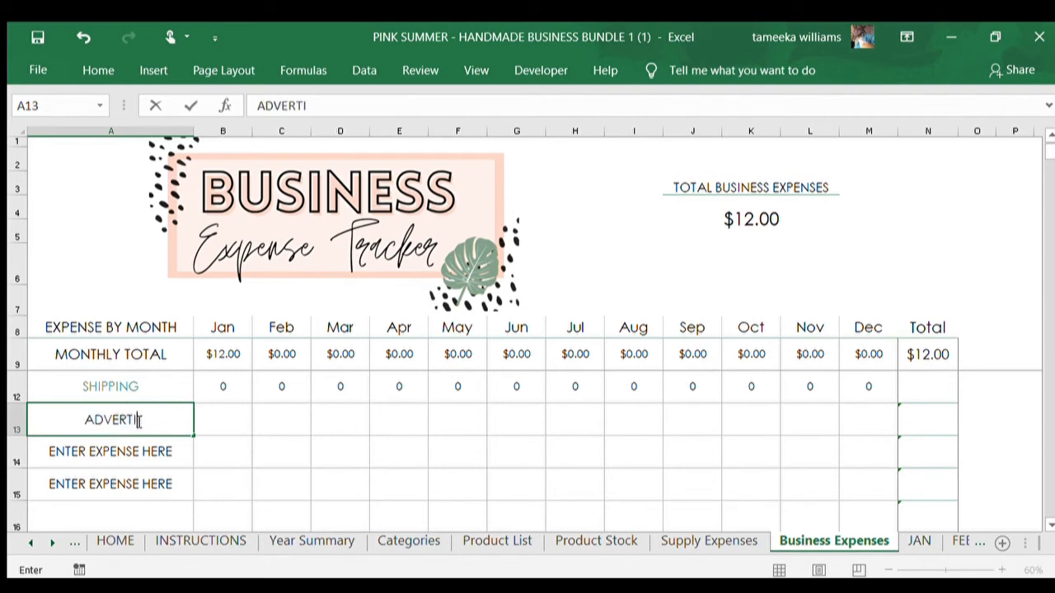
type("SING")
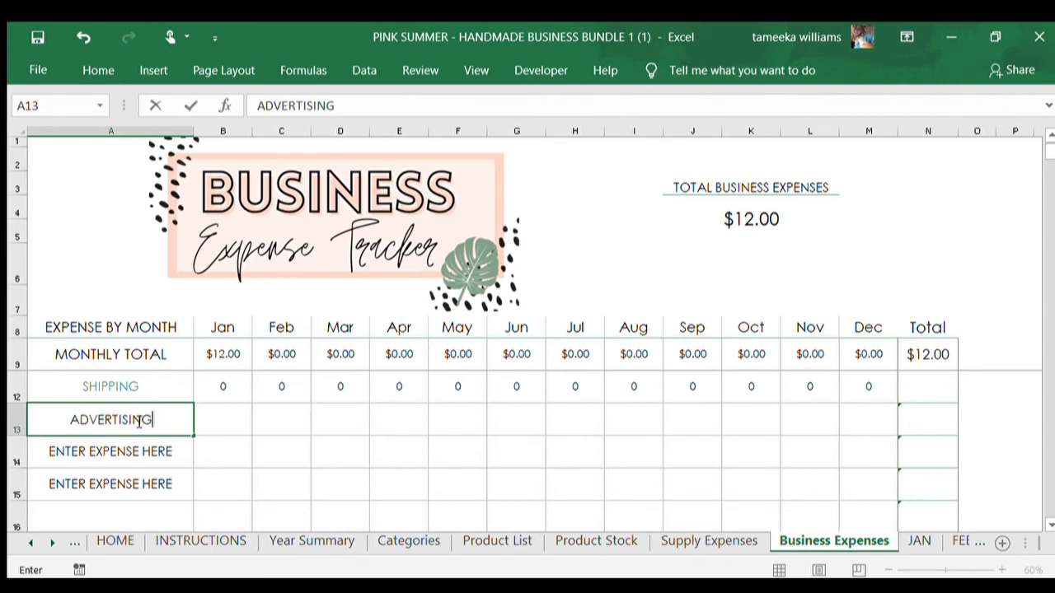
key("Tab")
key("Tab")
key("Tab")
key("Tab")
key("Tab")
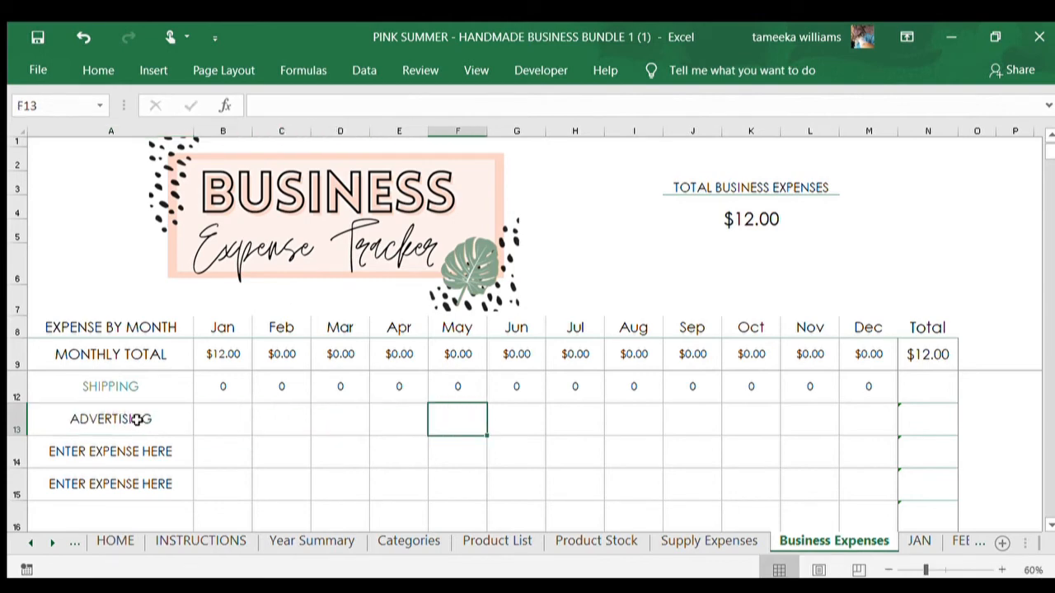
Label the expense row below ADVERTISING as ONLINE COURSE.
left_click(130, 452)
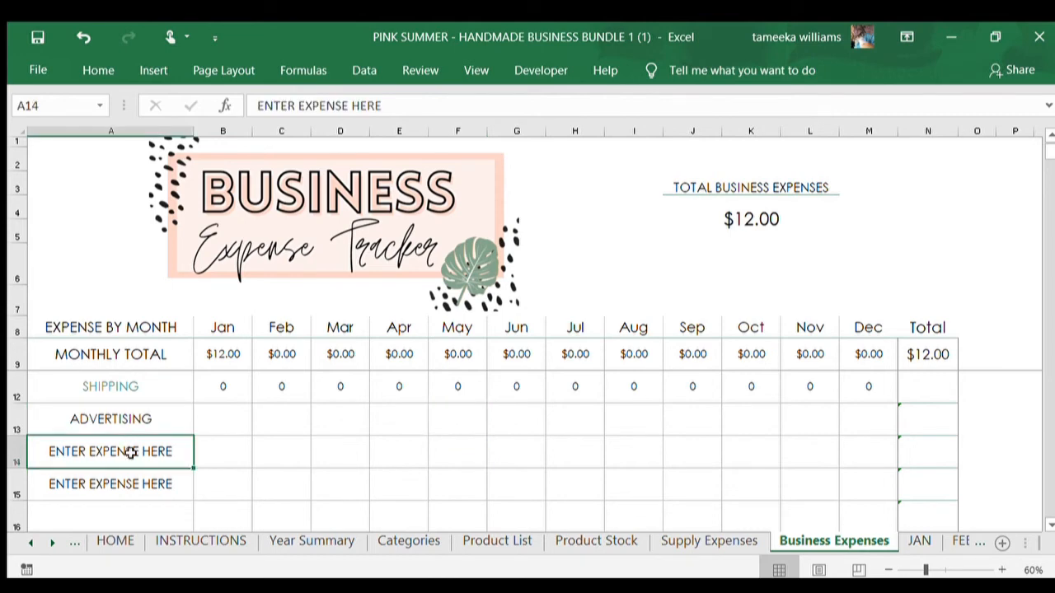
type("ONLINE C")
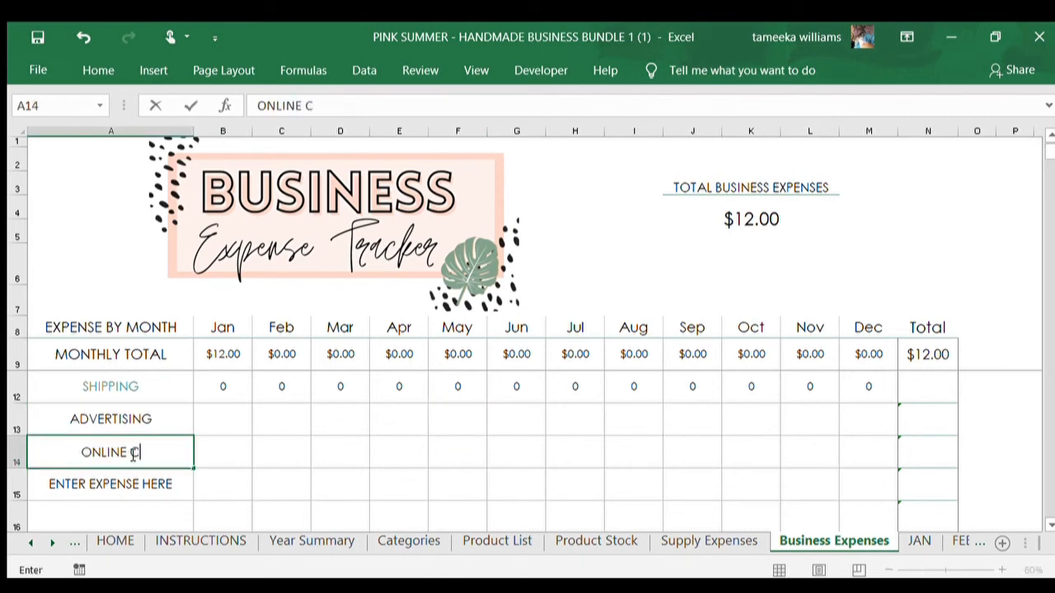
type("OURSE")
left_click(220, 456)
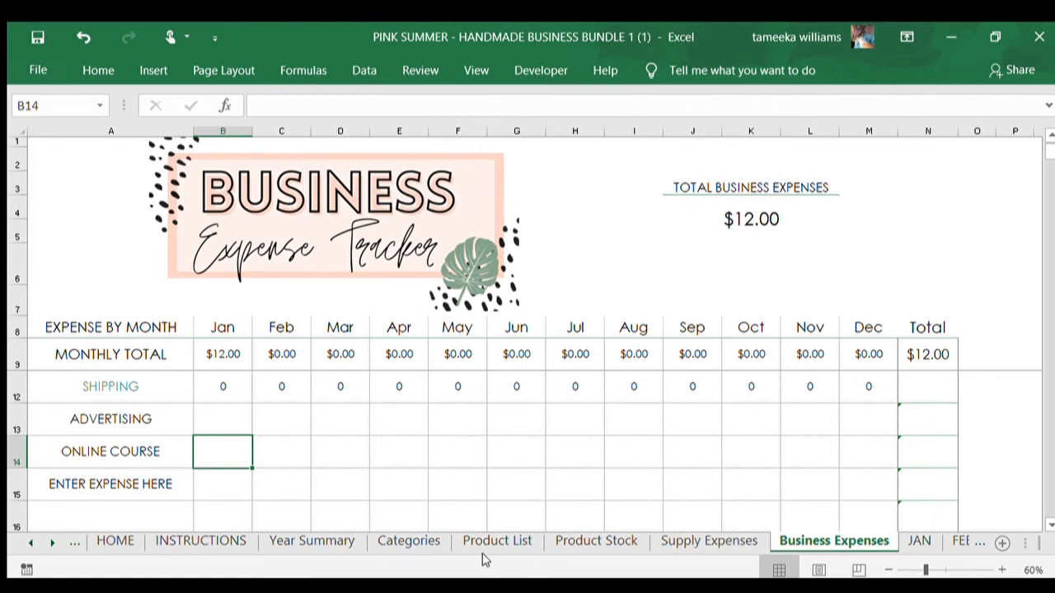
Open the Year Summary sheet and review the monthly revenue, products sold, expenses, profit and sales tax rows.
left_click(316, 536)
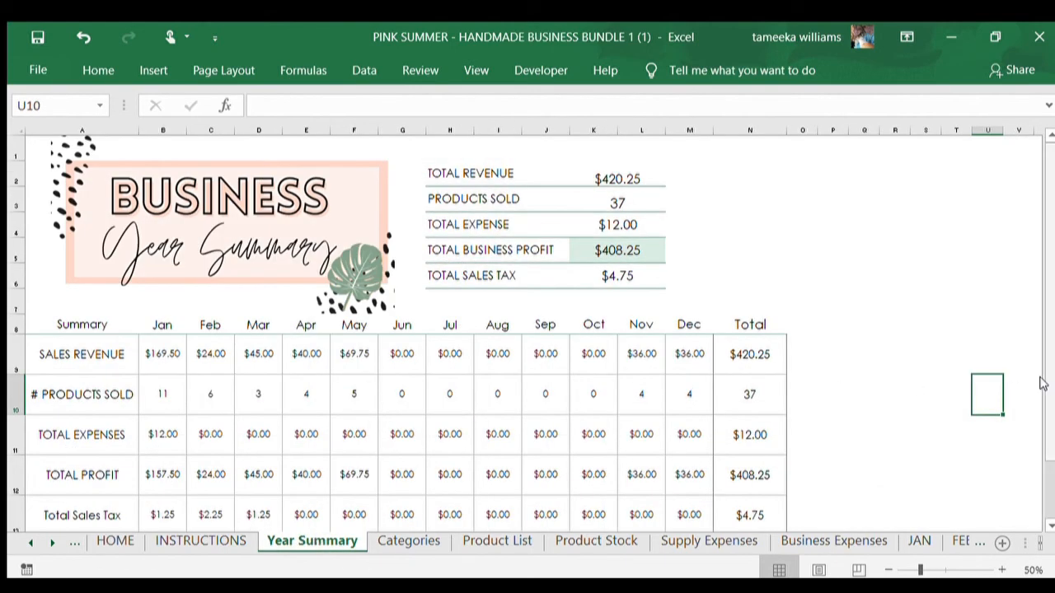
left_click_drag(1045, 385, 1052, 422)
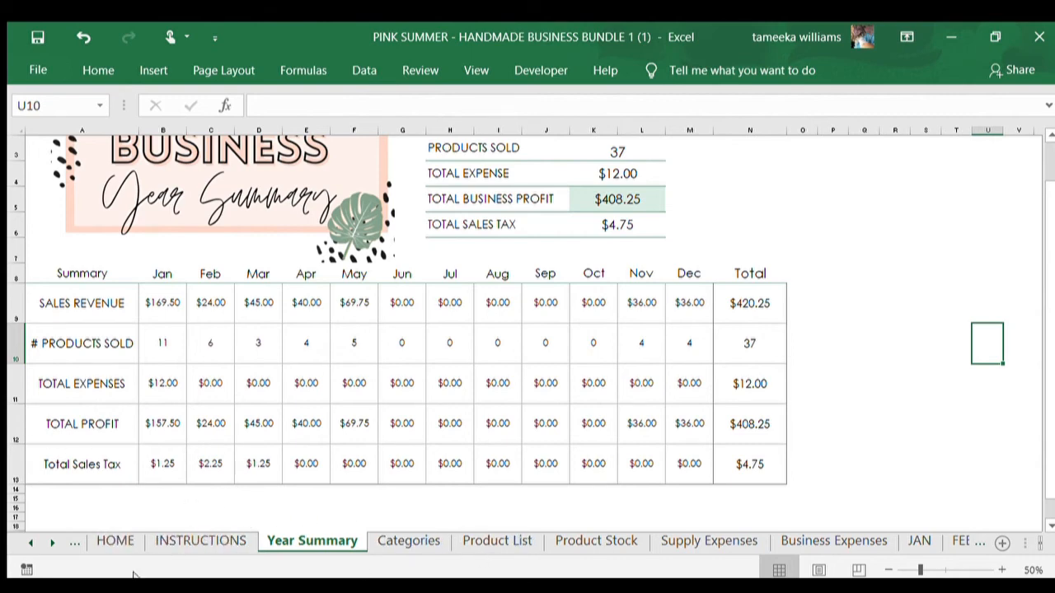
Return to the HOME dashboard and view its page links, sales summary and monthly charts together.
left_click(106, 540)
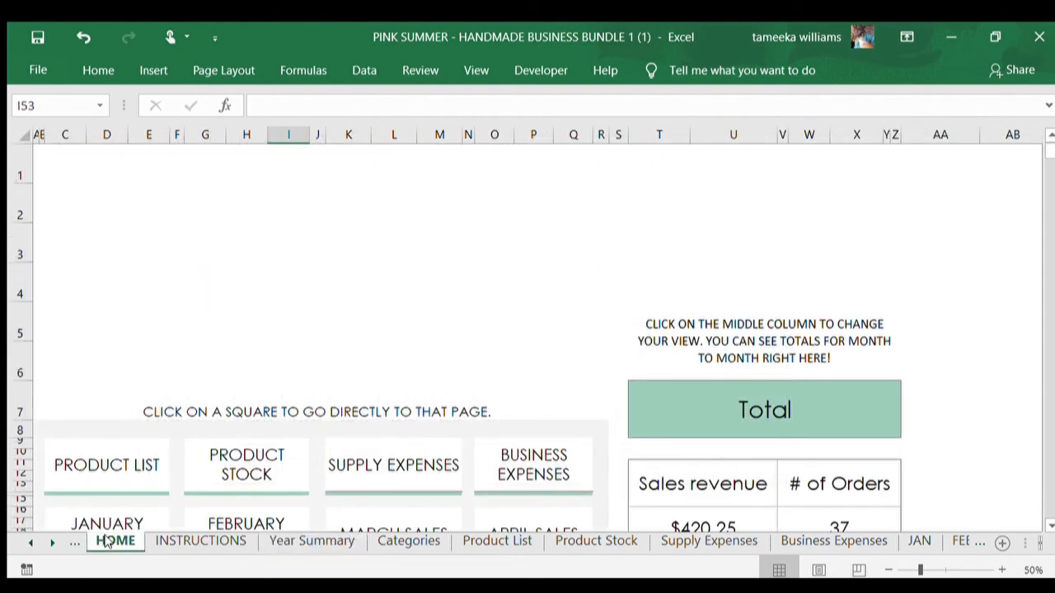
left_click(882, 569)
left_click(882, 568)
left_click(884, 568)
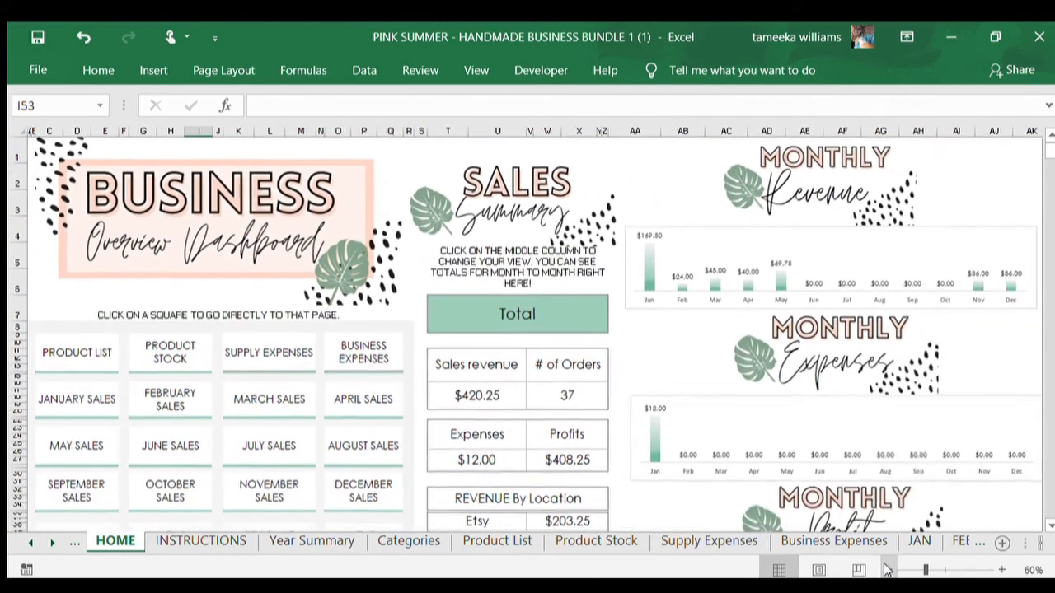
left_click(886, 568)
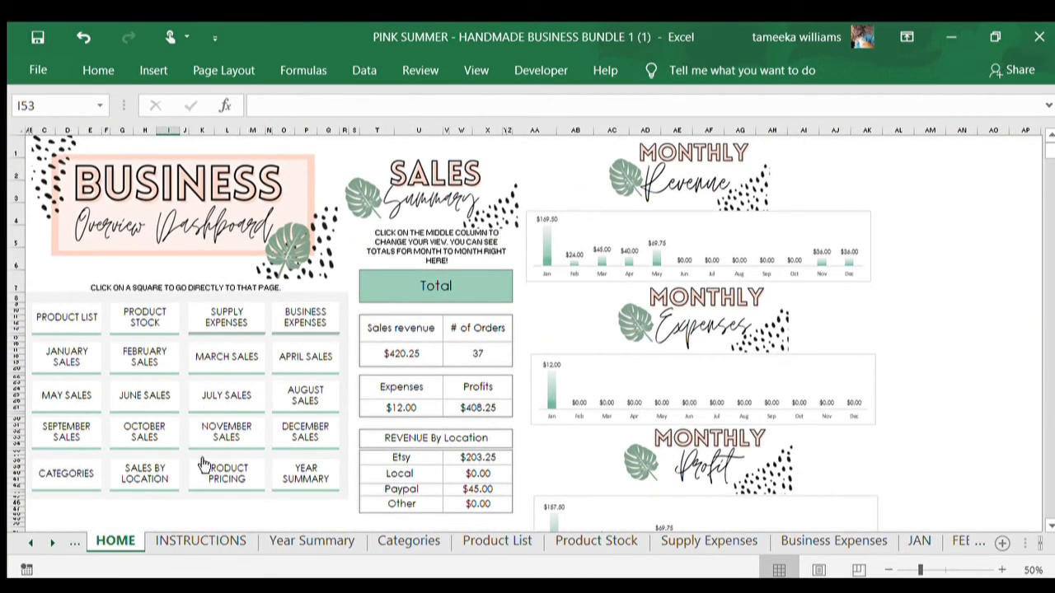
Go to the Sales by Location sheet from the dashboard and examine the sales count and revenue tables for each location.
left_click(143, 476)
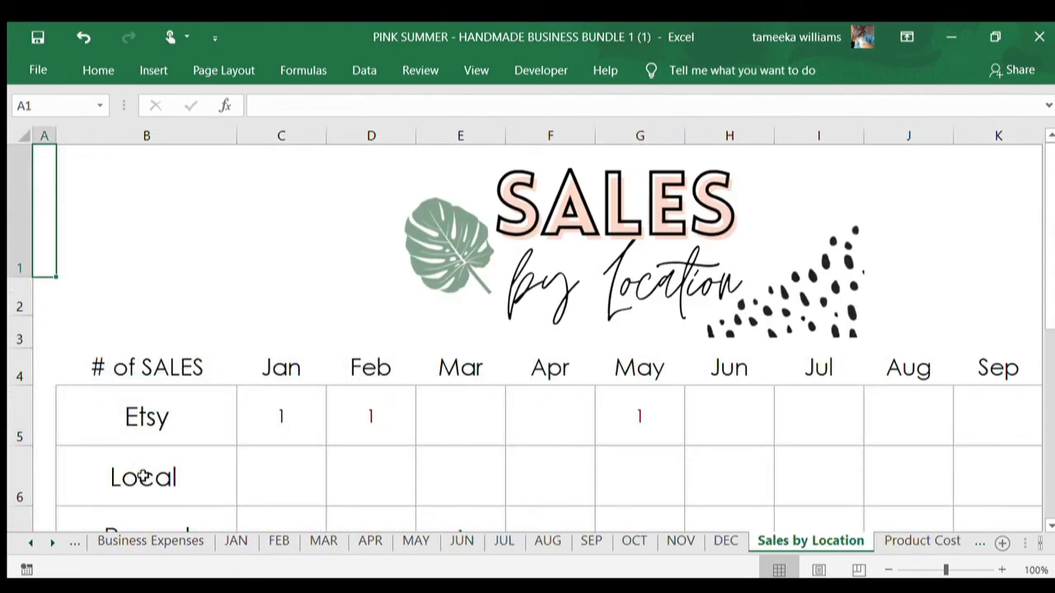
left_click(888, 569)
left_click(888, 569)
left_click(888, 569)
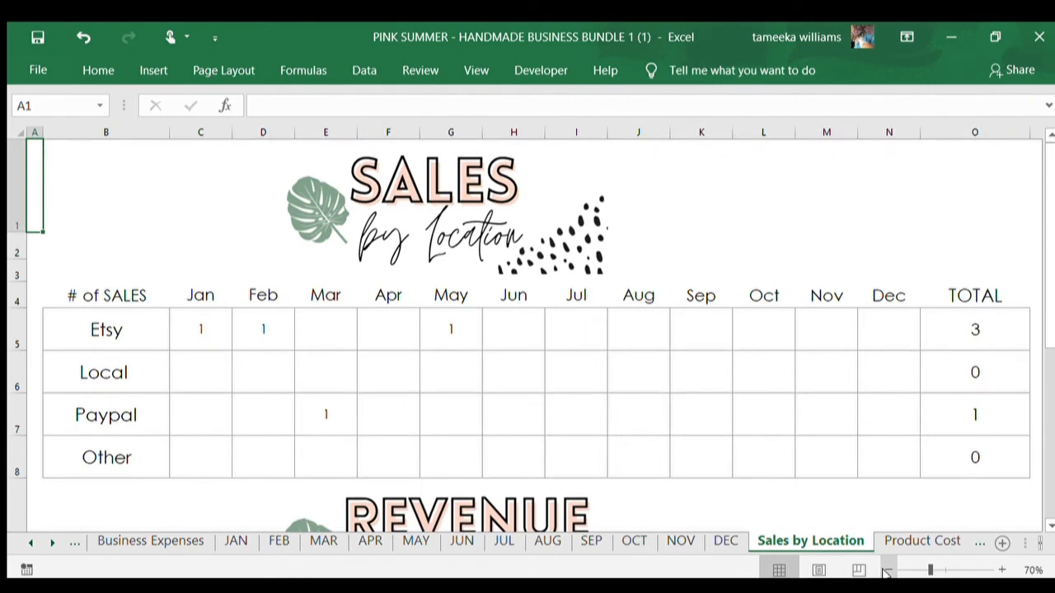
left_click(888, 569)
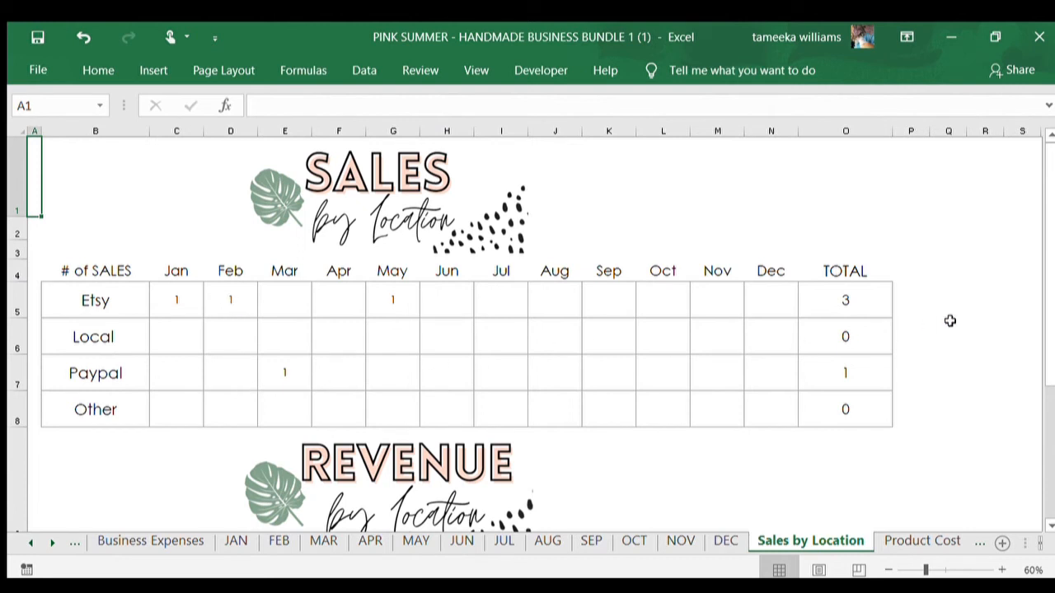
left_click_drag(1052, 306, 1052, 445)
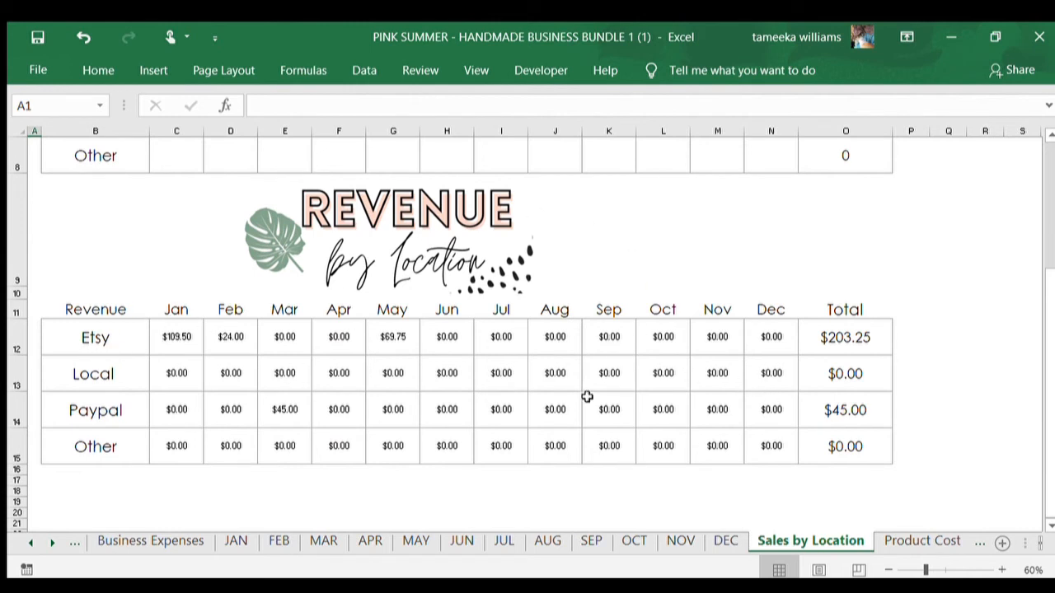
Open the Product Cost sheet and view the cost calculator alongside the list of costs to include.
left_click(891, 547)
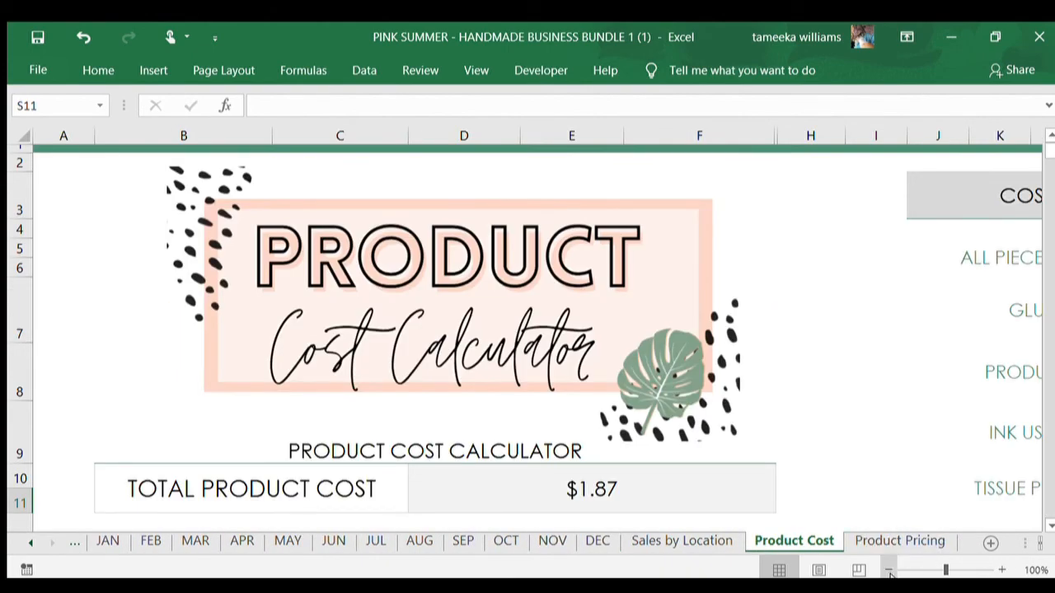
left_click(888, 569)
left_click(888, 570)
left_click(889, 569)
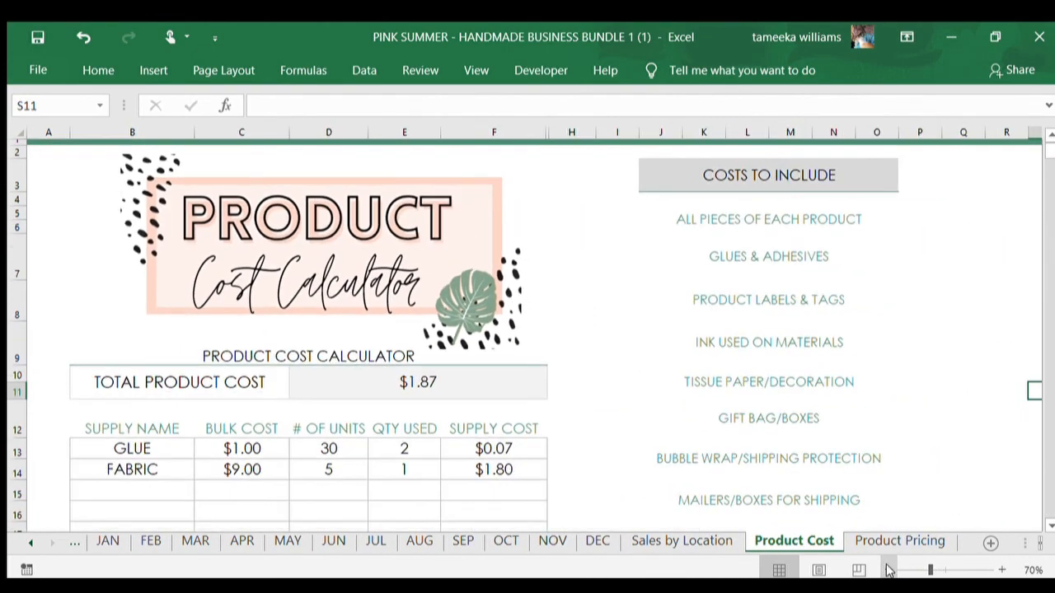
left_click(888, 570)
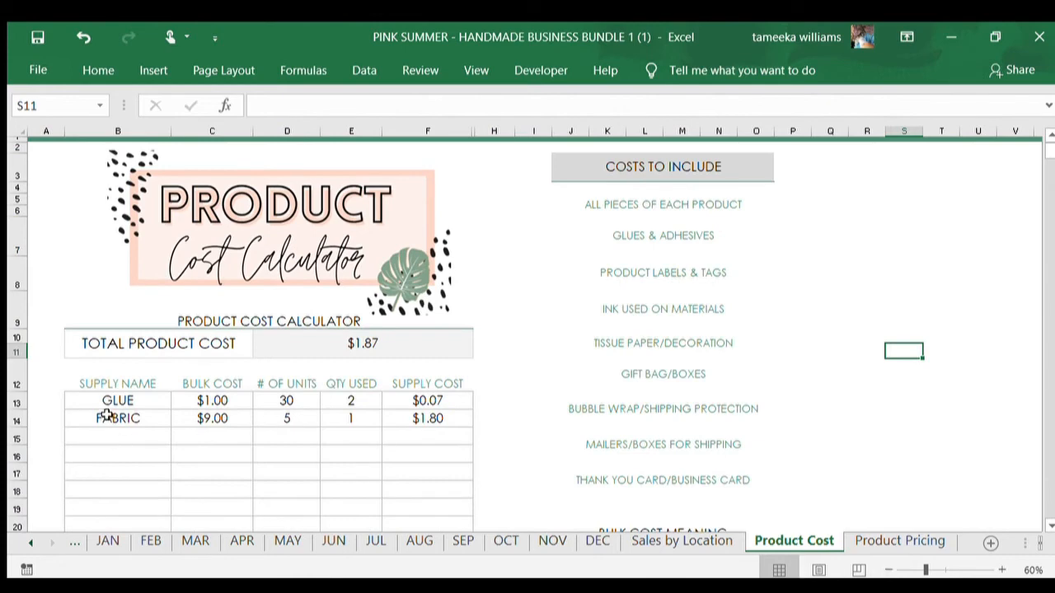
Examine the glue supply's name, bulk cost, quantity used and supply cost, plus the total product cost formula.
left_click(102, 404)
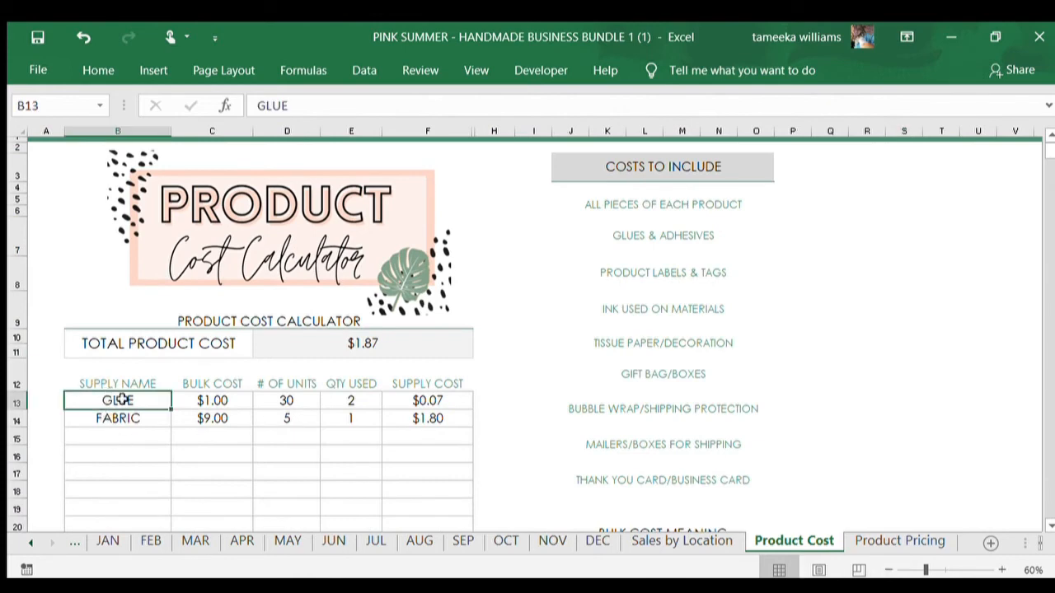
left_click(210, 401)
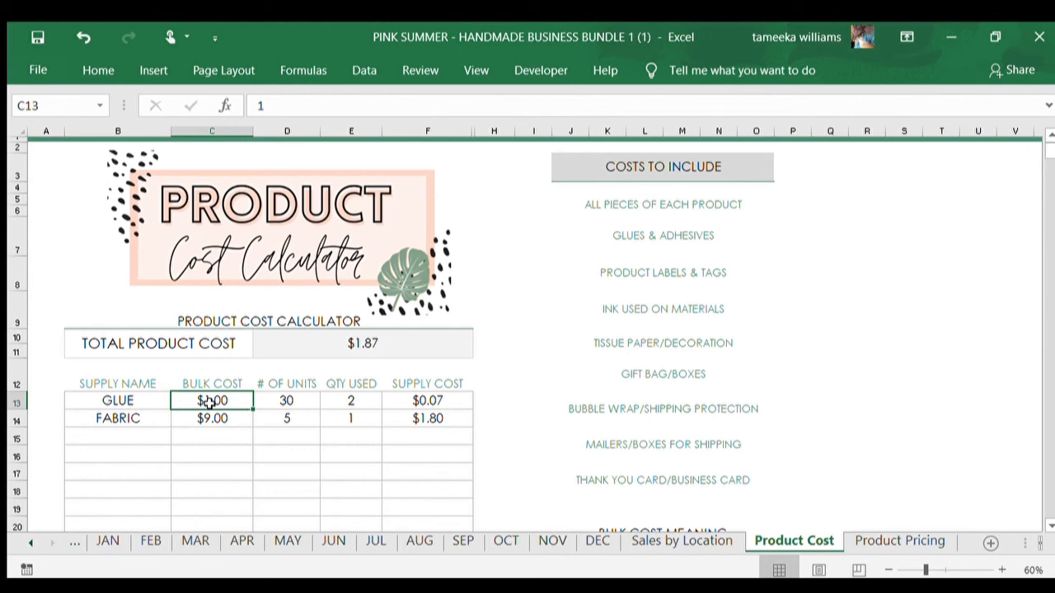
left_click(349, 398)
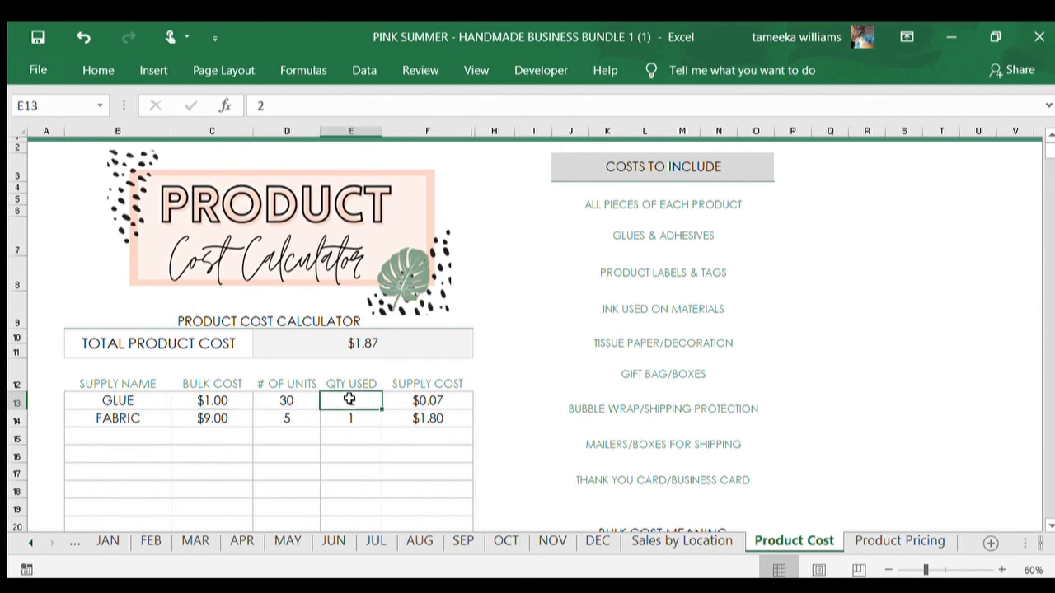
left_click(404, 402)
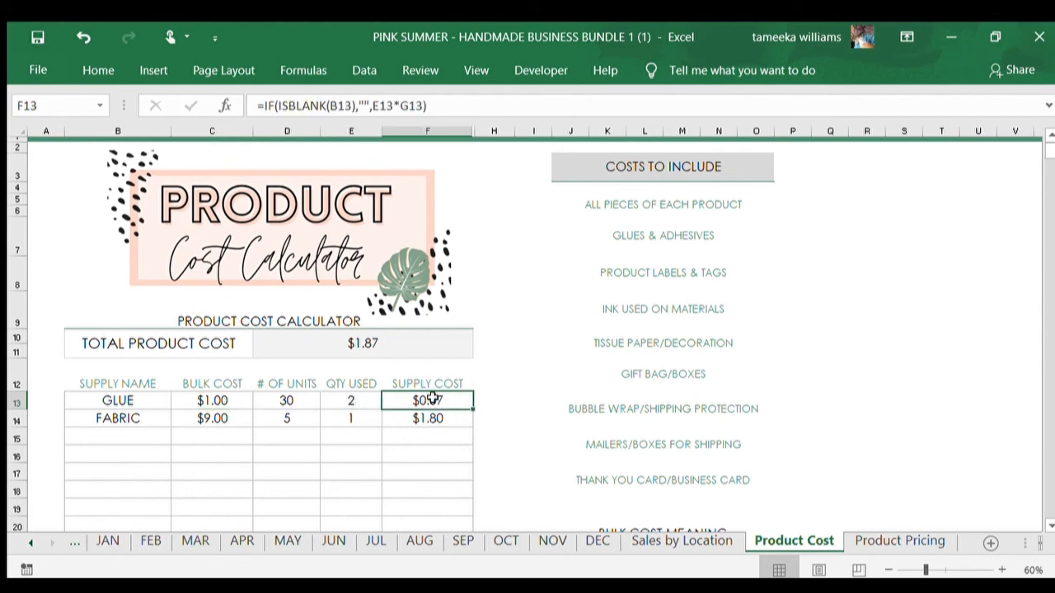
left_click(349, 399)
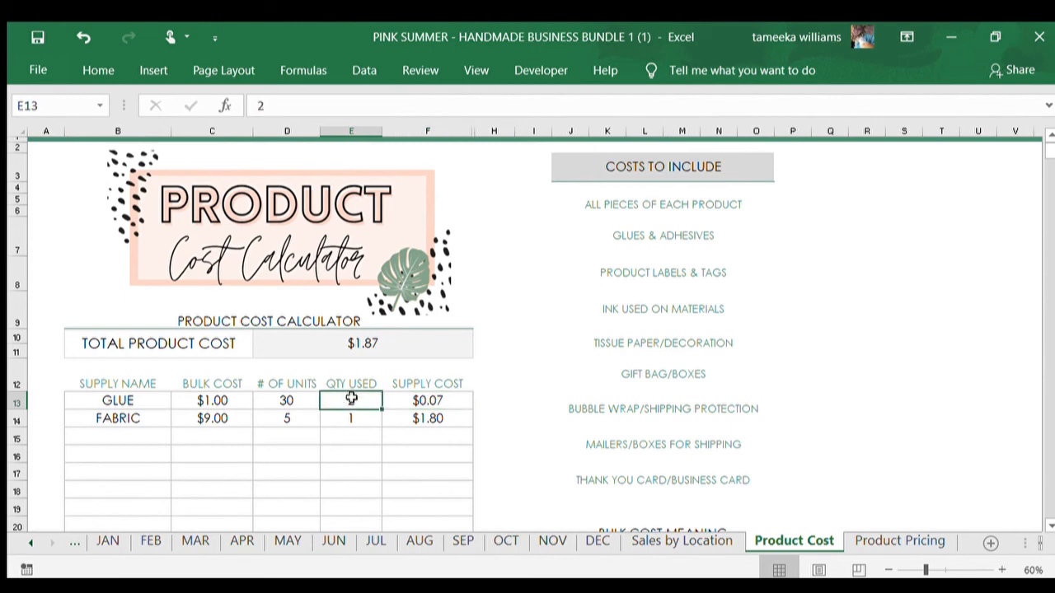
left_click(308, 337)
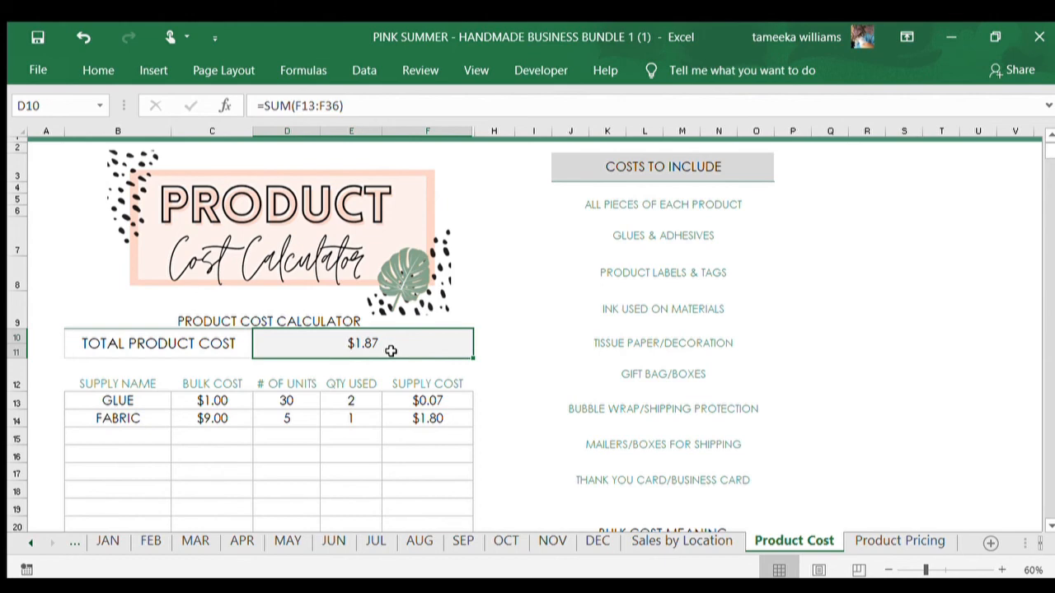
Open the Product Pricing sheet and examine the pricing calculator, including the hourly rate of pay.
left_click(875, 540)
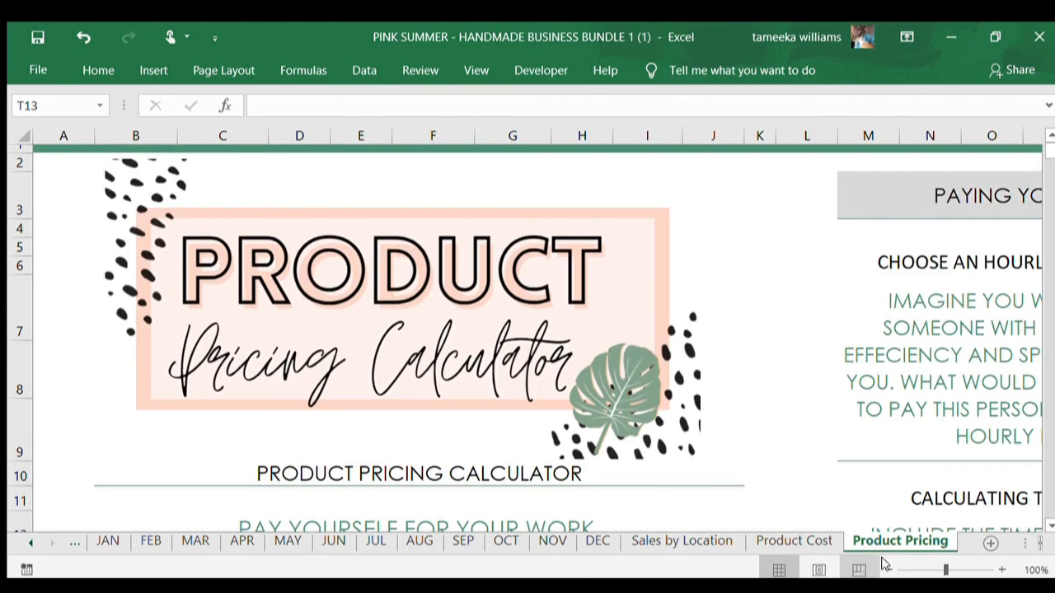
left_click(887, 569)
left_click(888, 570)
left_click(887, 570)
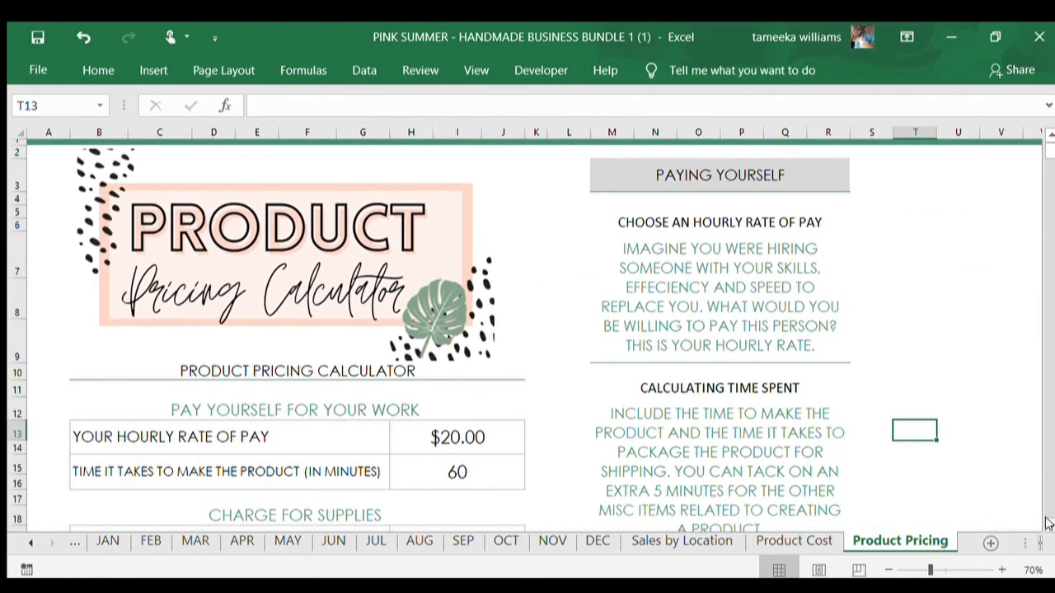
left_click_drag(1046, 523, 1046, 523)
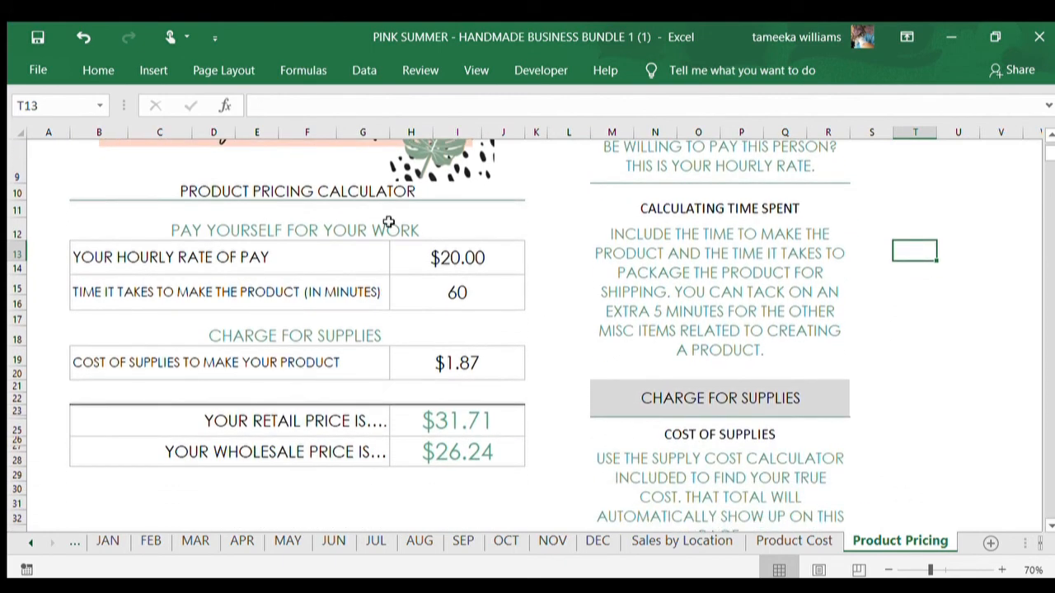
left_click(435, 256)
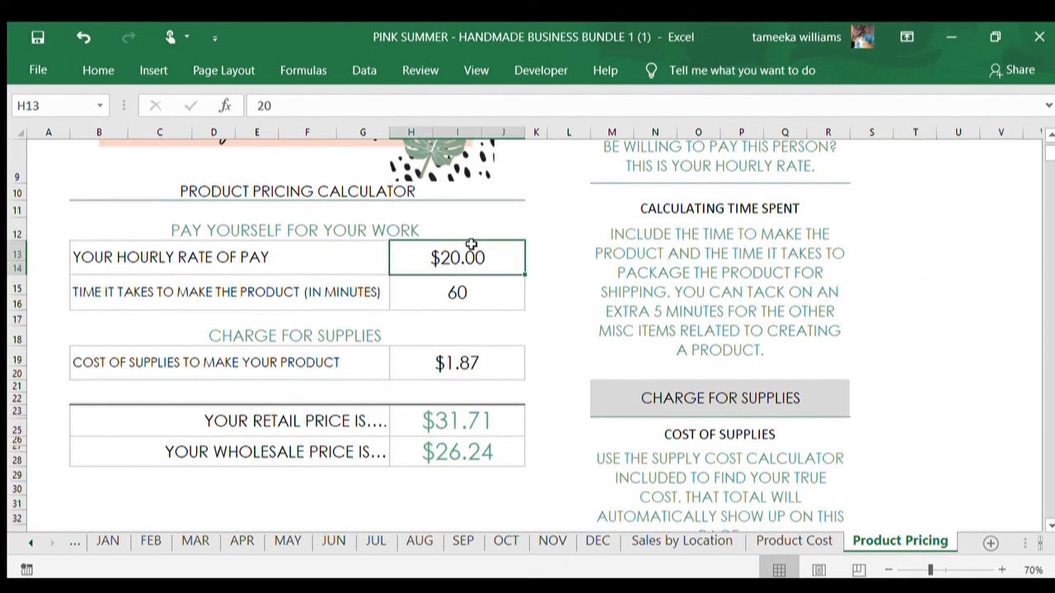
In the product pricing calculator, set the time to make the product to 45 minutes and the cost of supplies to $3.00.
left_click(452, 293)
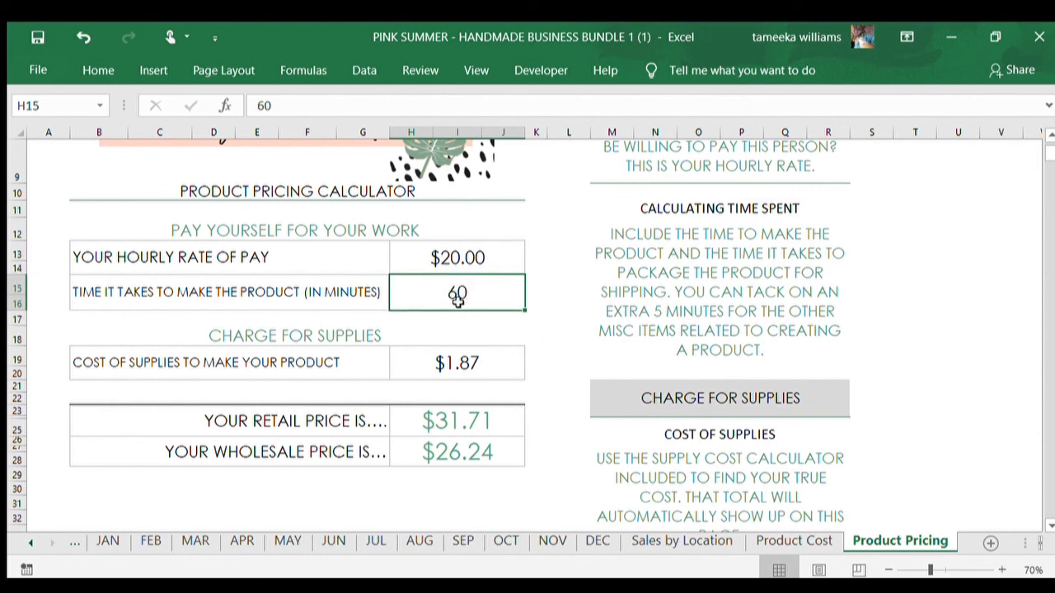
type("45")
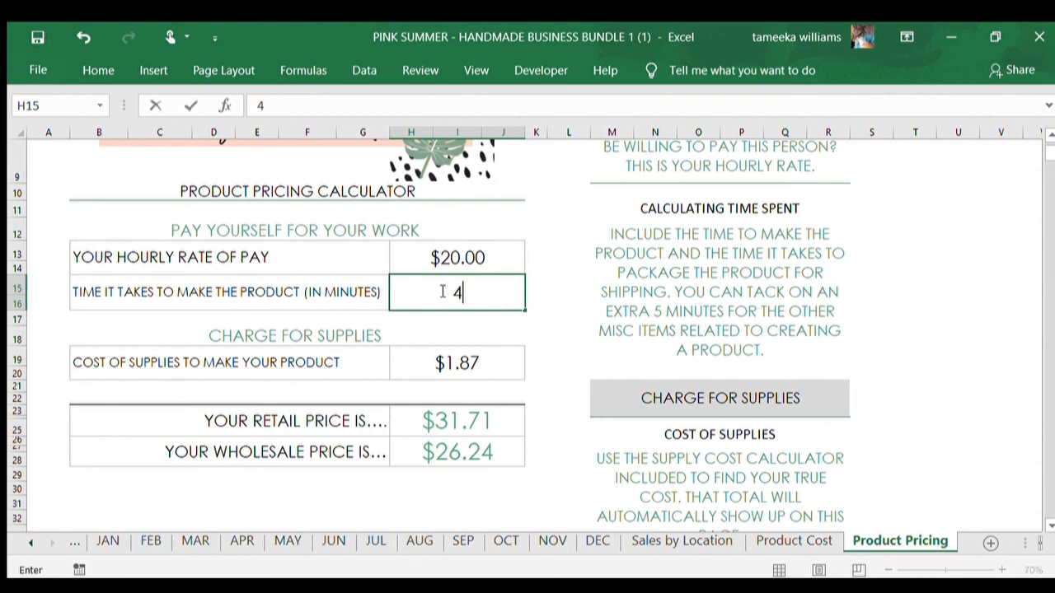
left_click(435, 369)
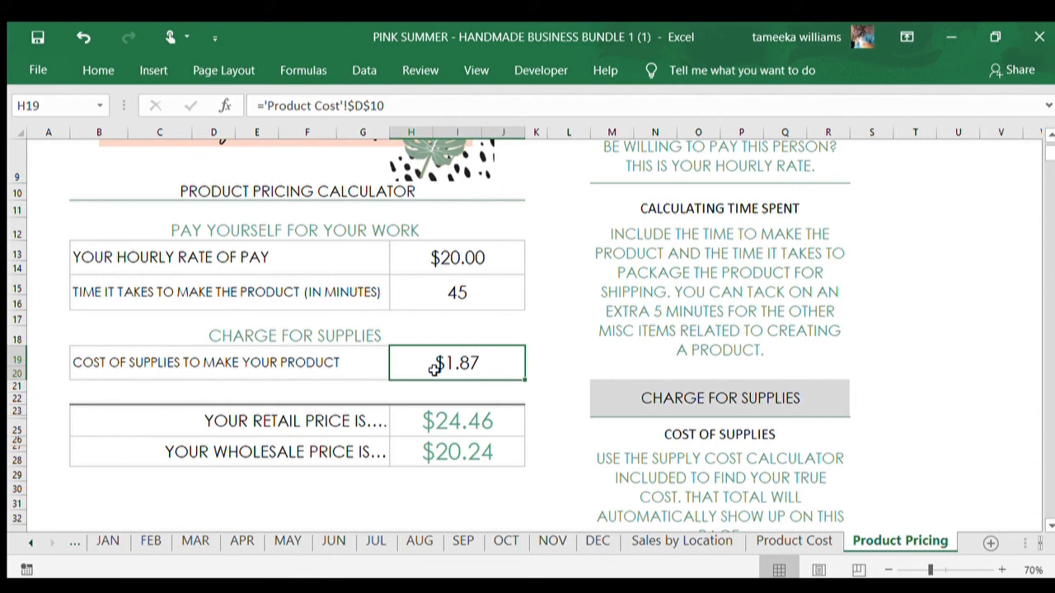
type("3.00")
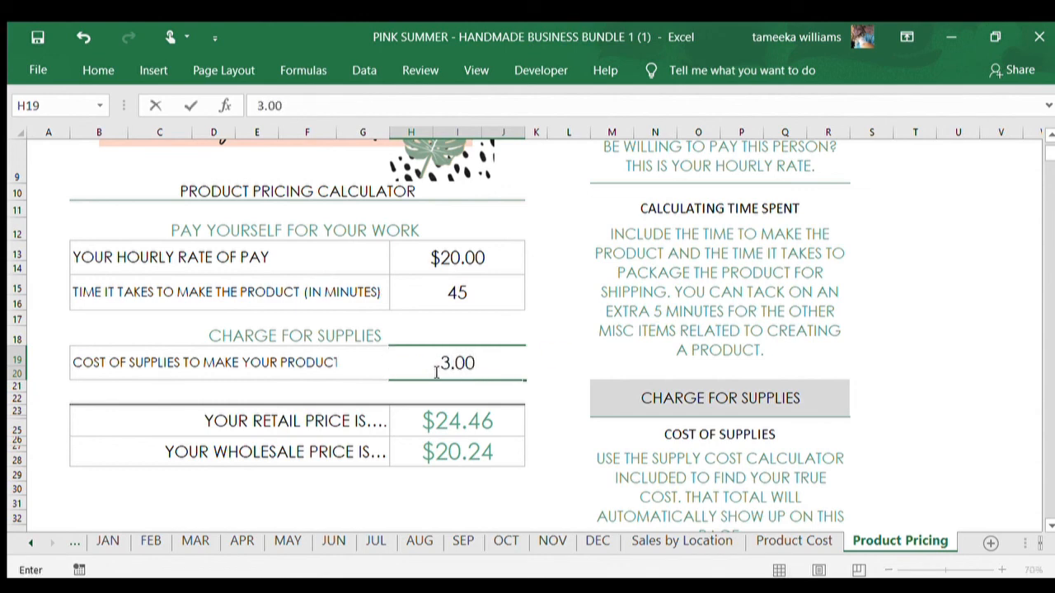
left_click(557, 454)
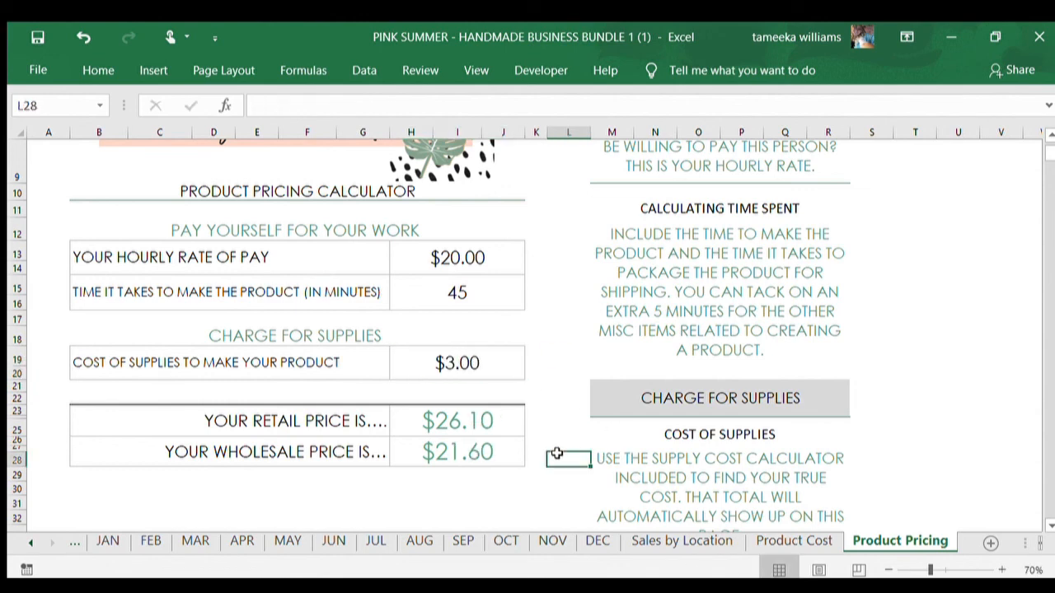
Check the retail and wholesale price cells in the pricing calculator, and return to the HOME dashboard sheet.
left_click(427, 430)
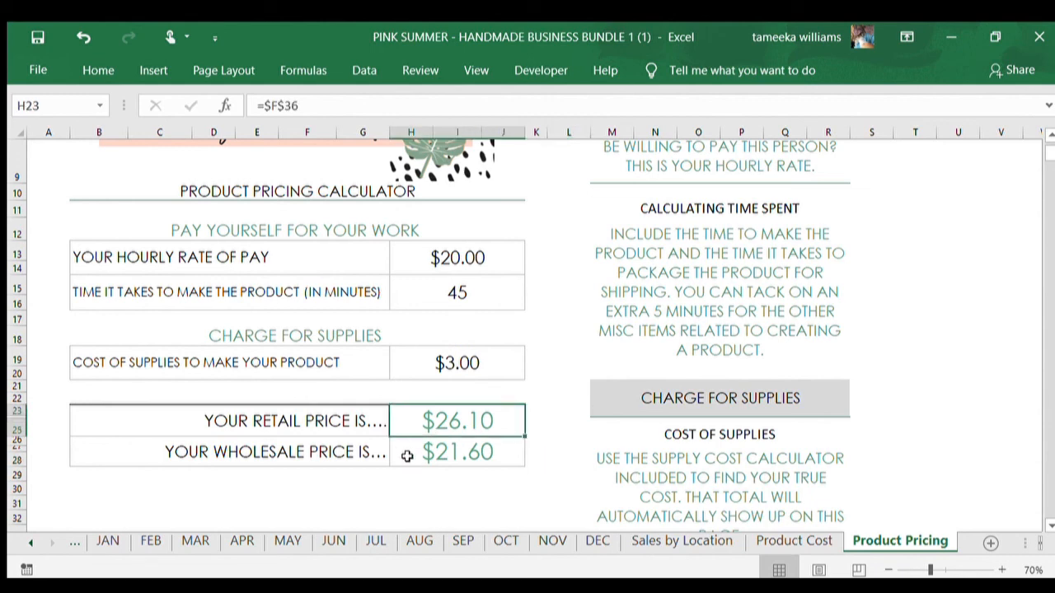
left_click(407, 456)
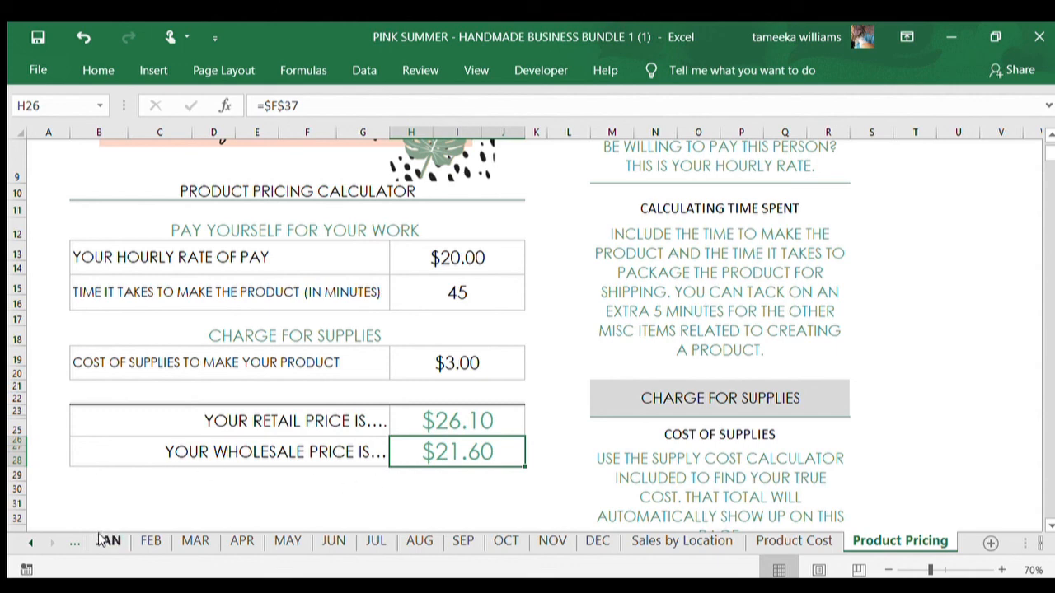
left_click(26, 544)
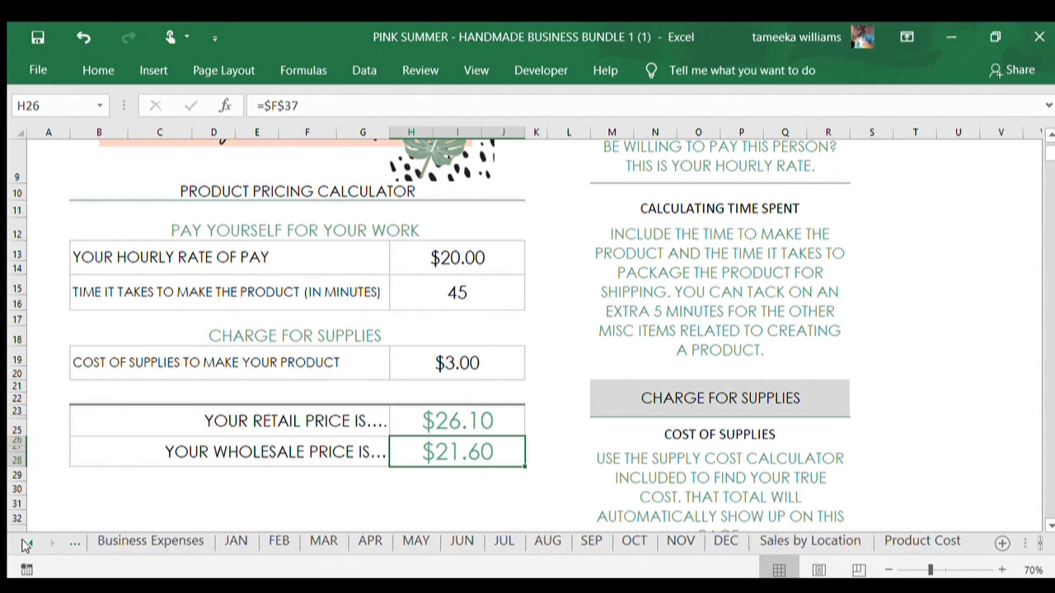
left_click(26, 544)
left_click(26, 544)
left_click(27, 545)
left_click(26, 545)
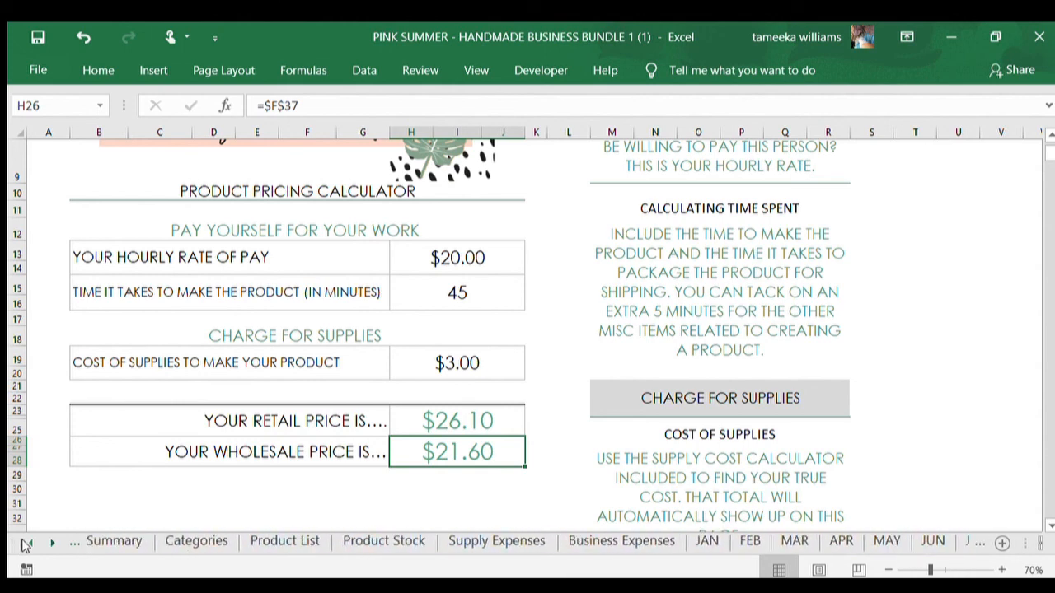
left_click(27, 545)
left_click(26, 545)
left_click(26, 545)
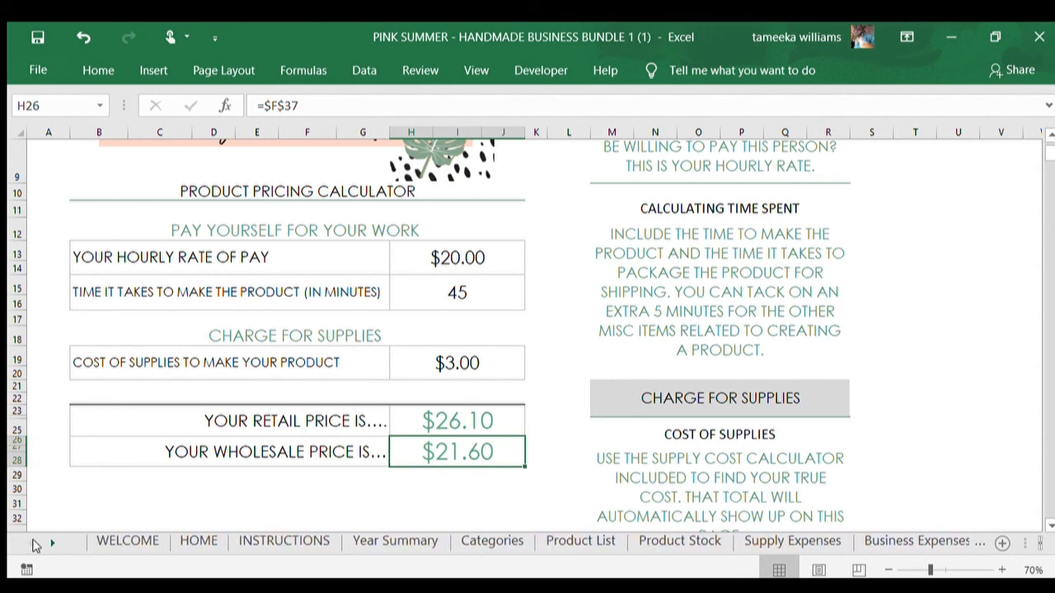
left_click(178, 541)
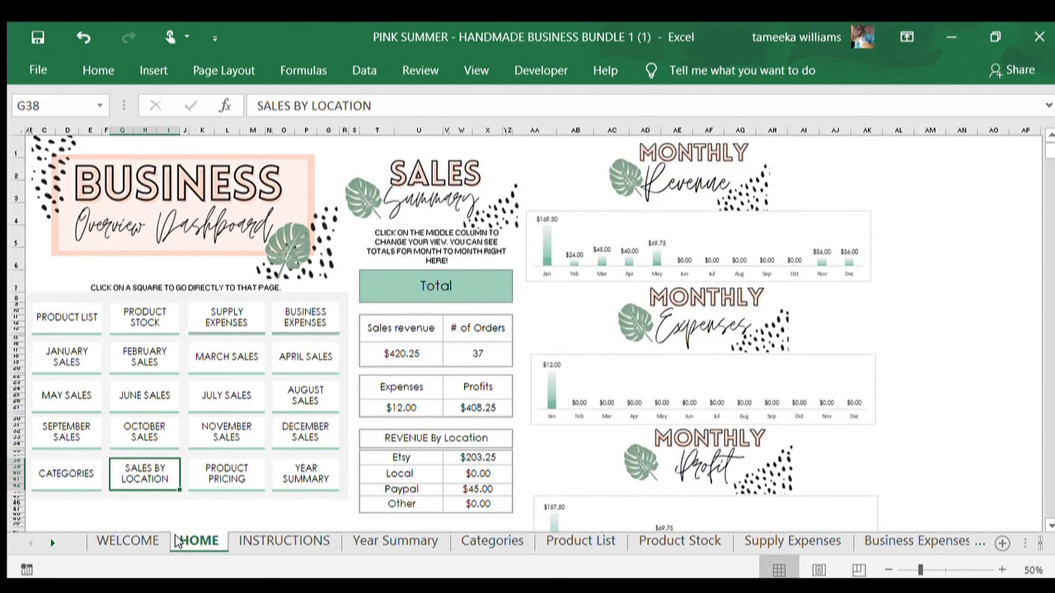